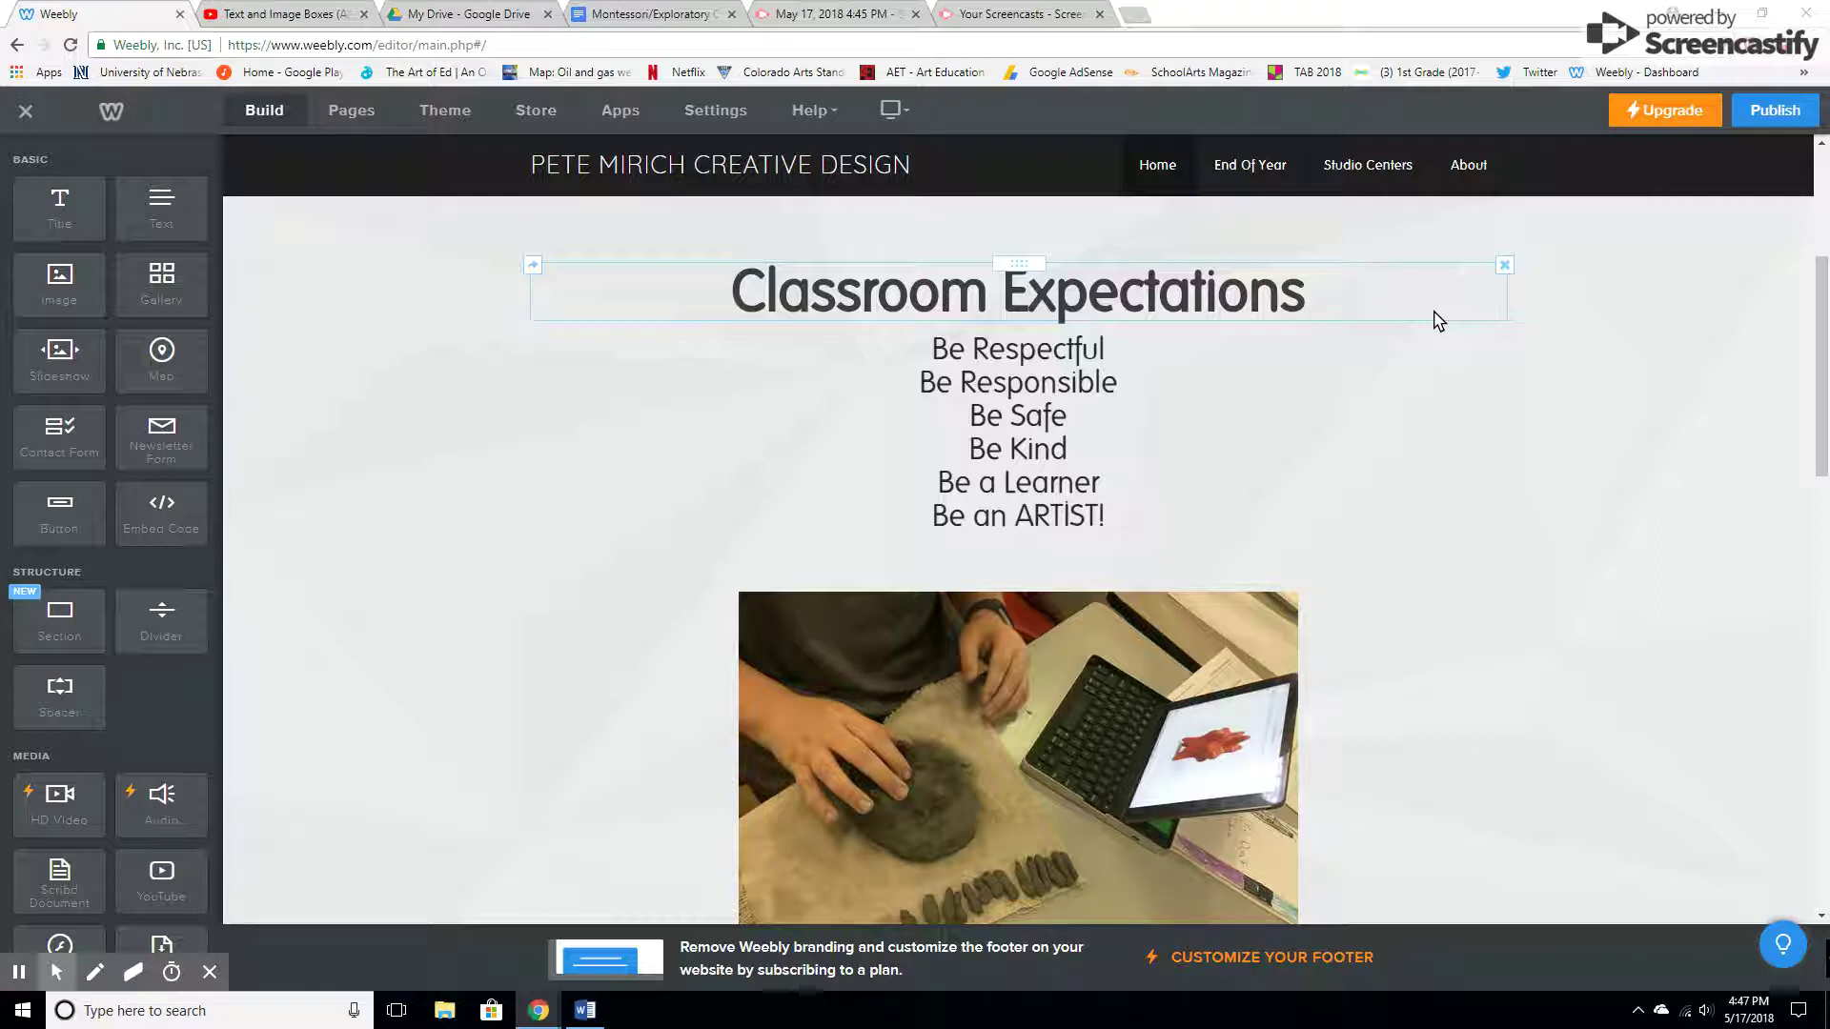
Add the line 'CLICK HERE for Class Syllabus' above the Be Respectful expectations
mouse_move(739, 189)
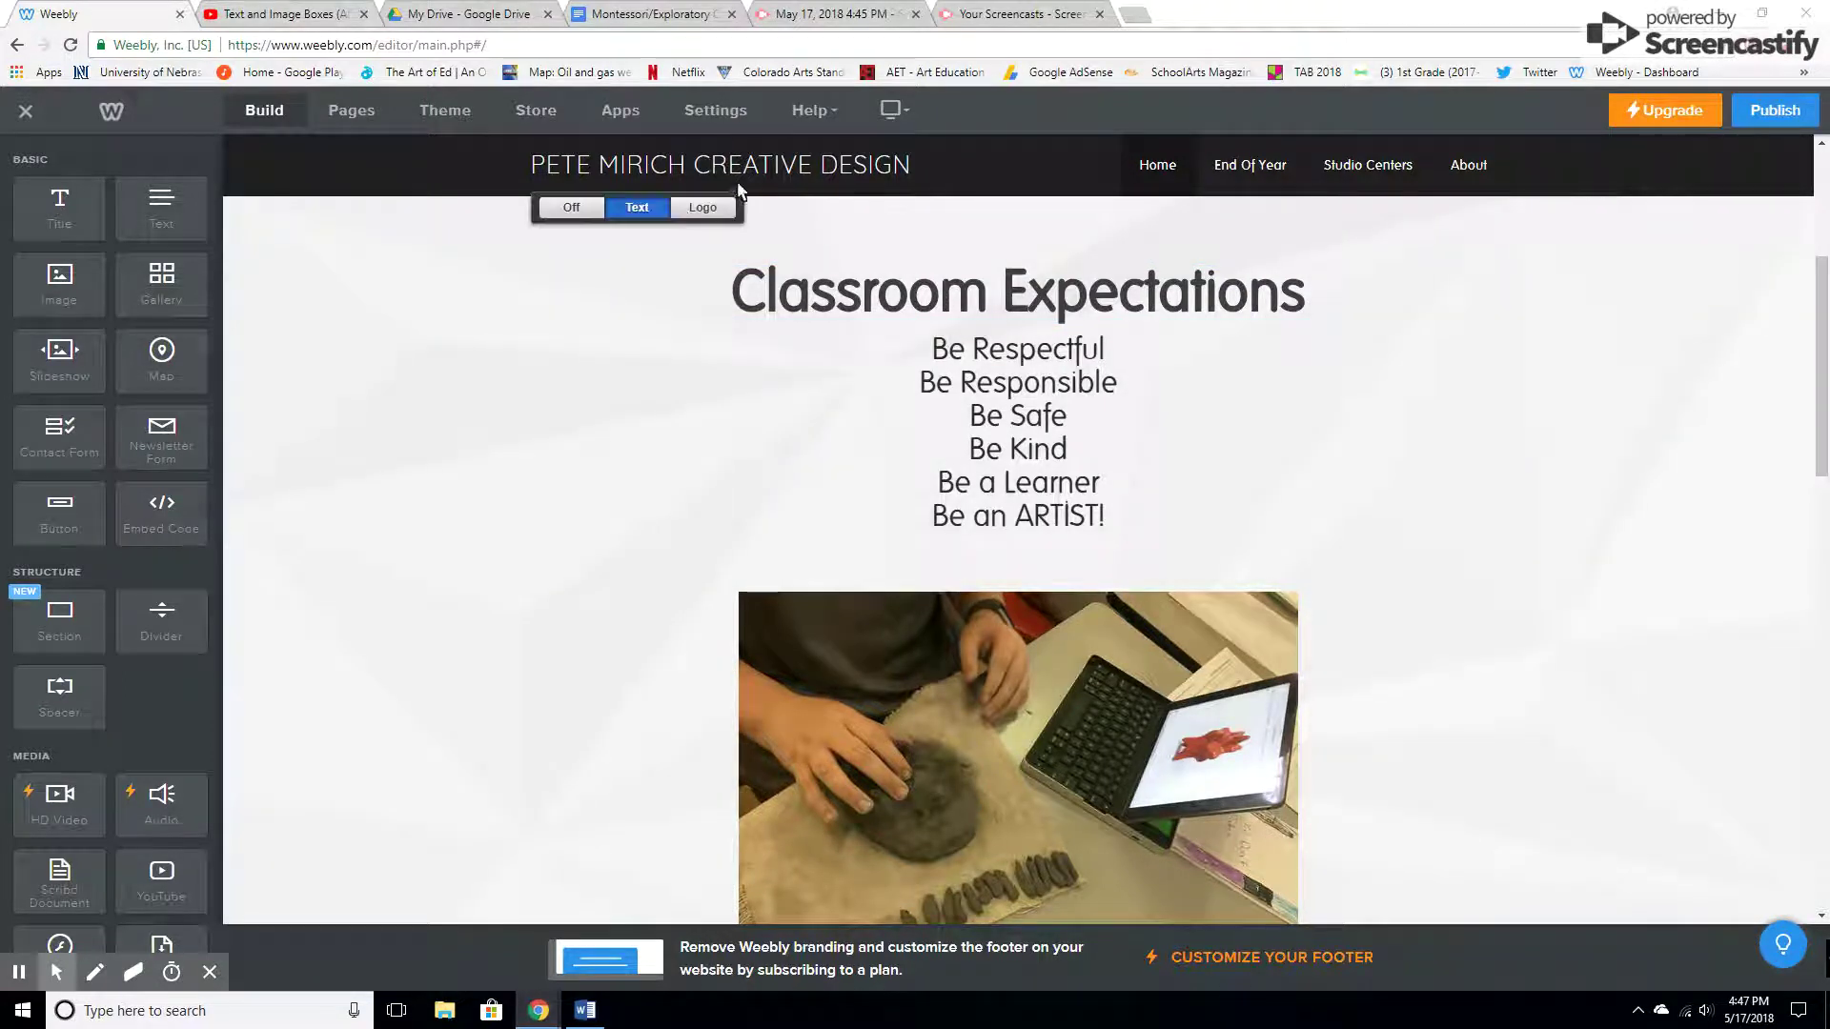
left_click(920, 365)
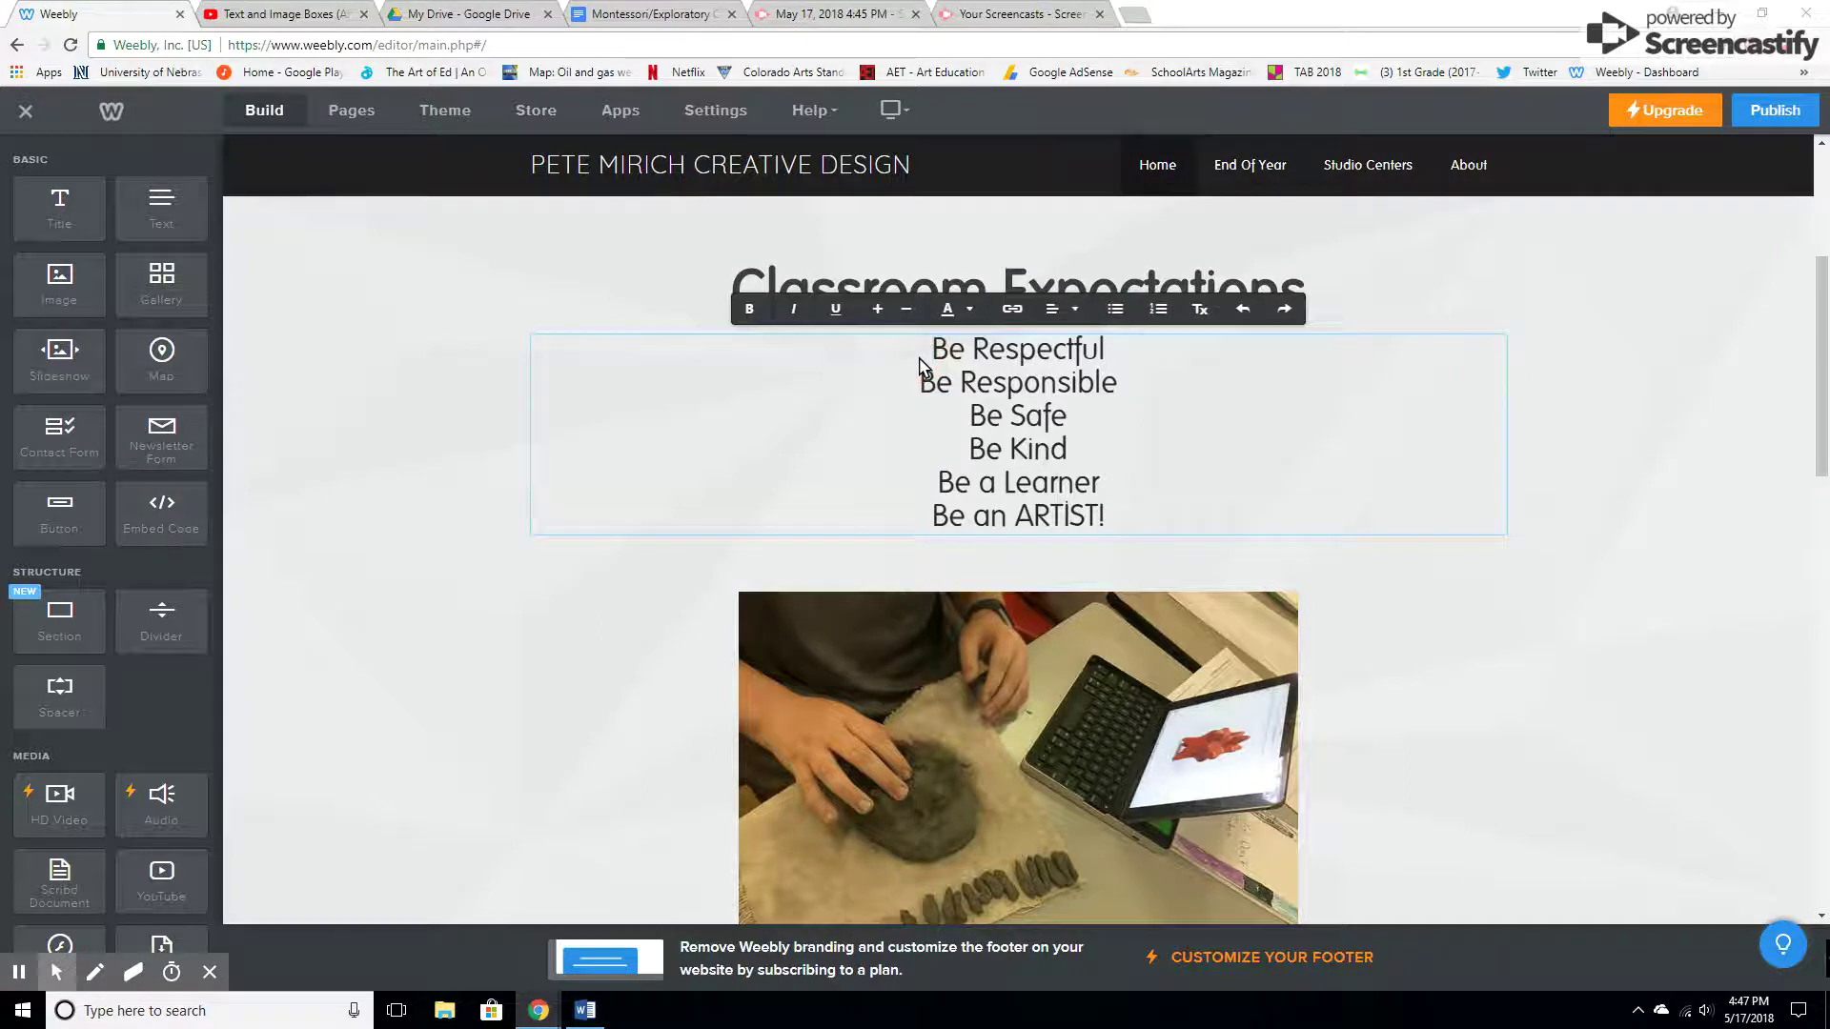
key("Return")
key("Return")
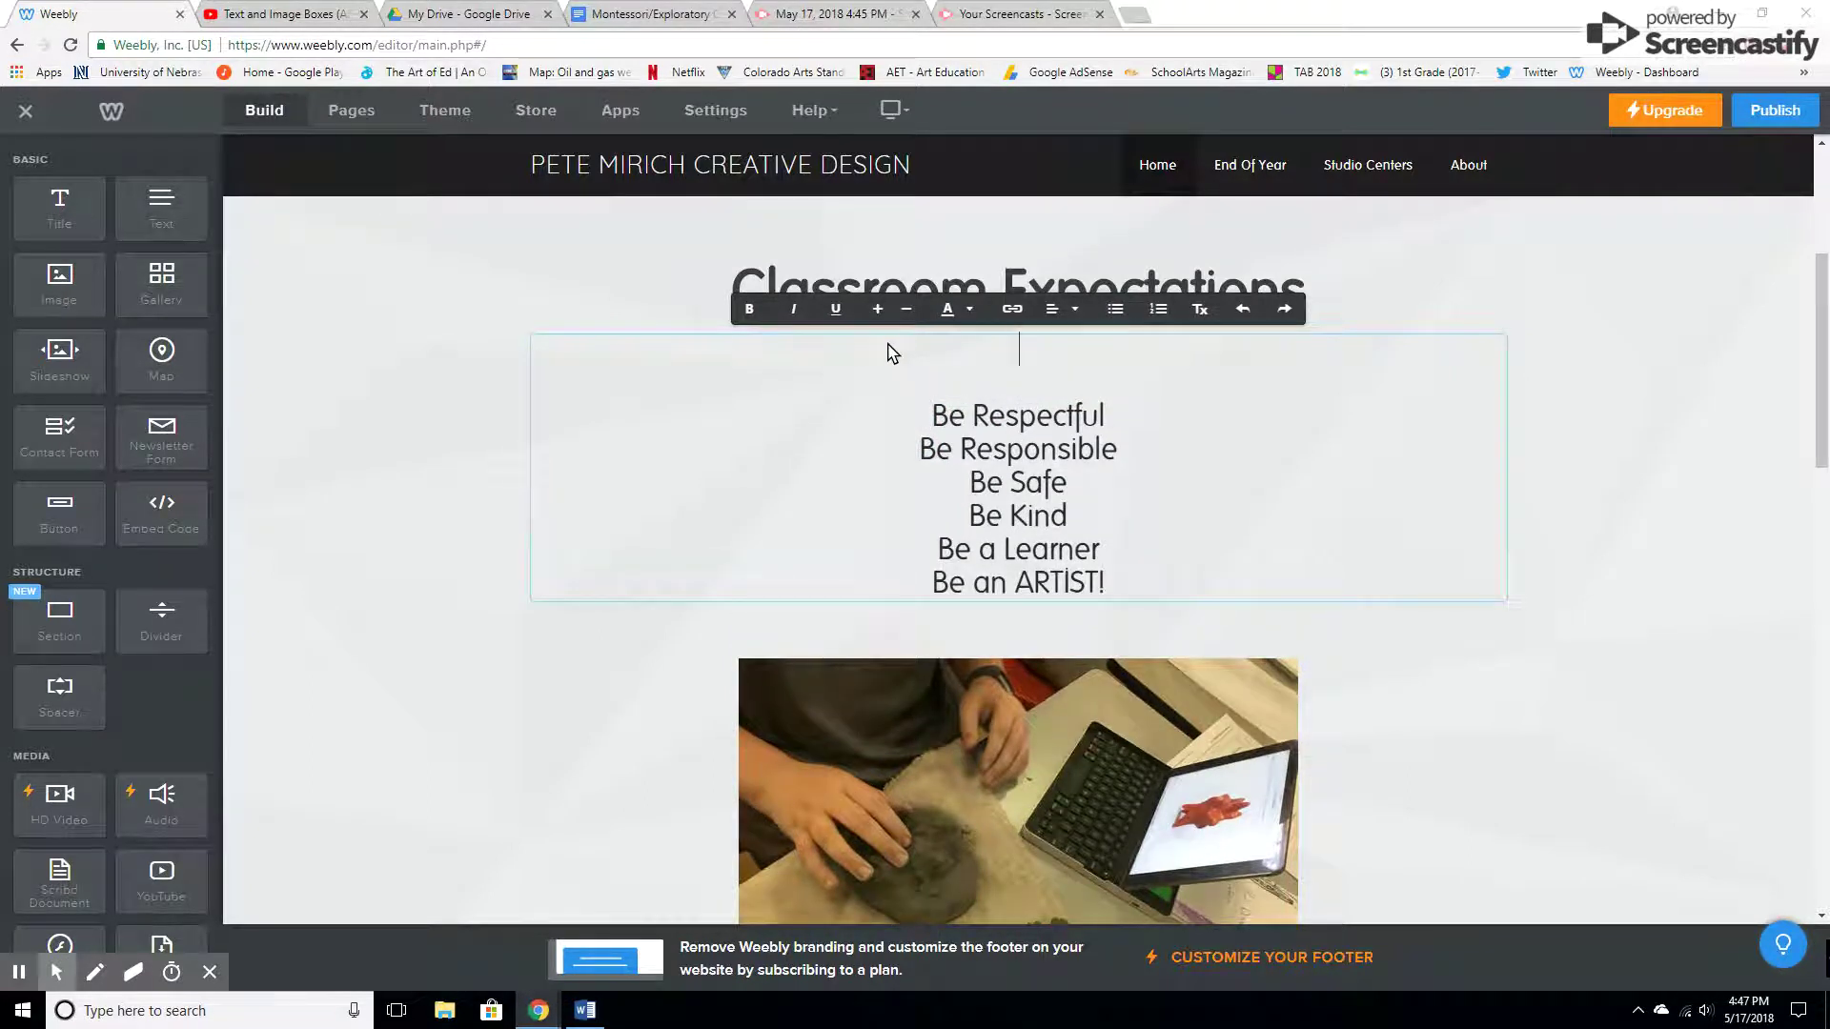
type("CLICK HERE for ")
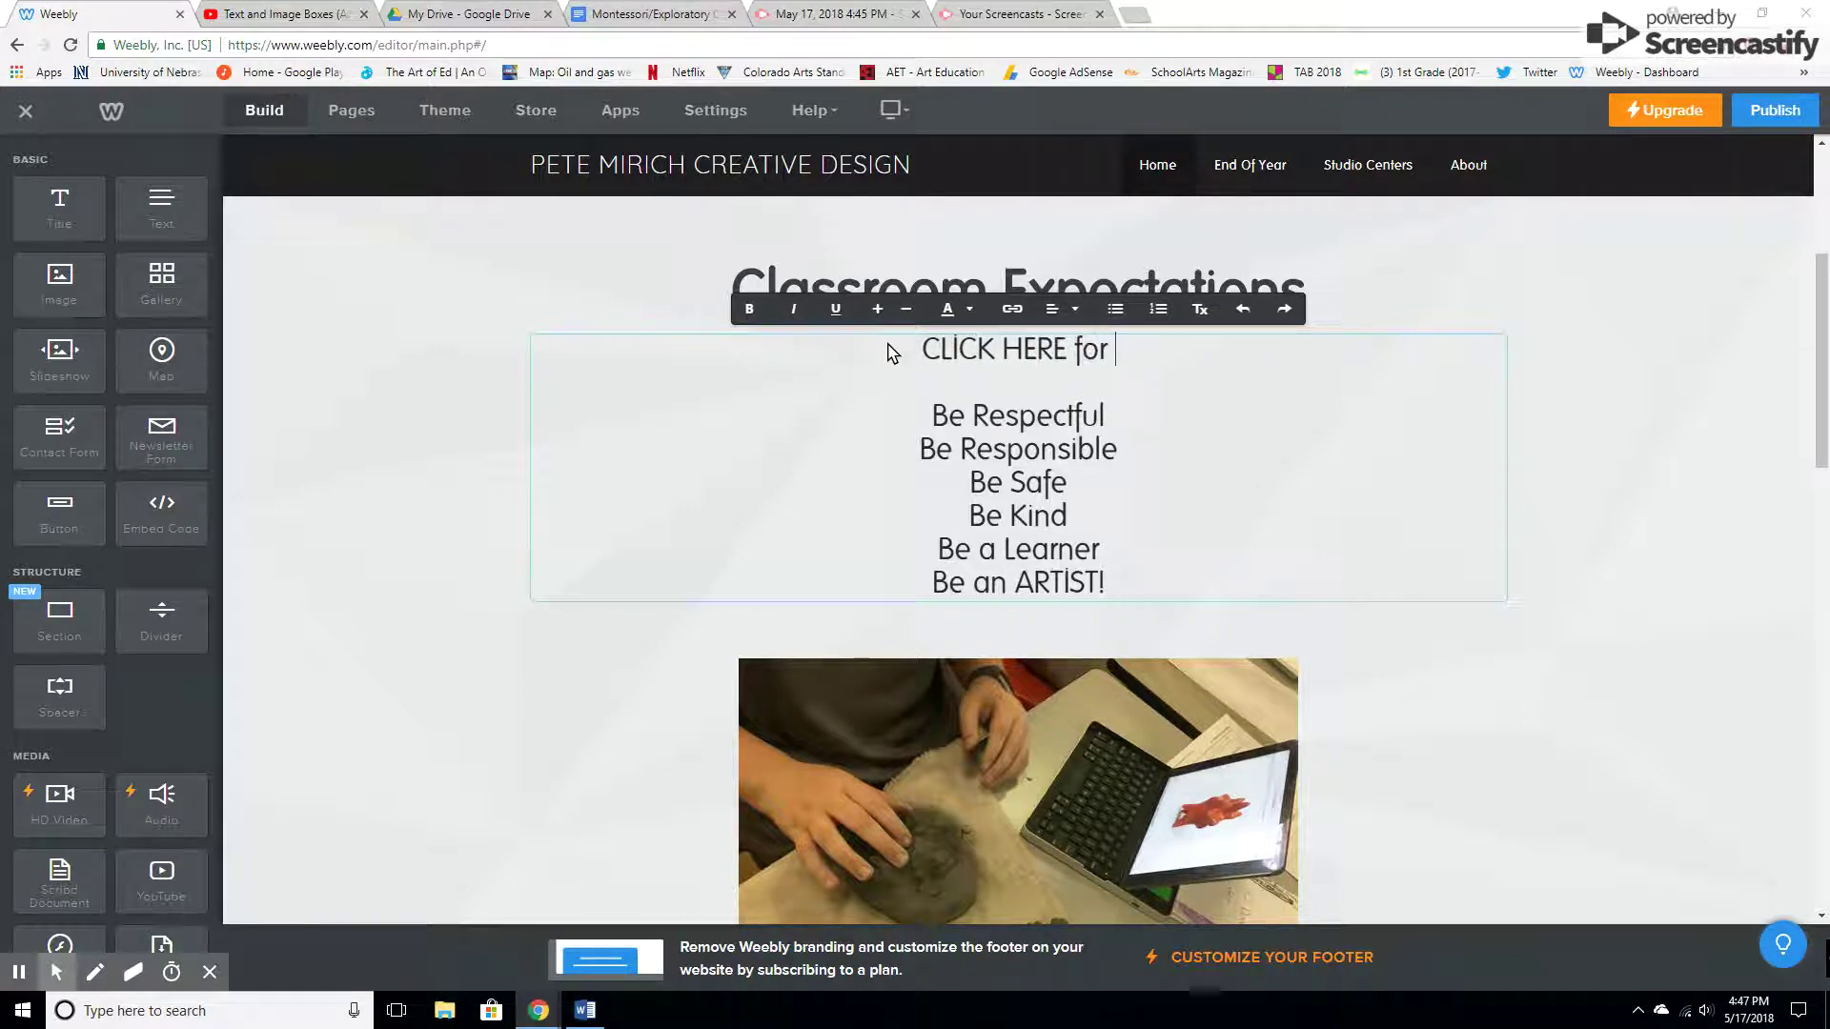
type("Class Sl")
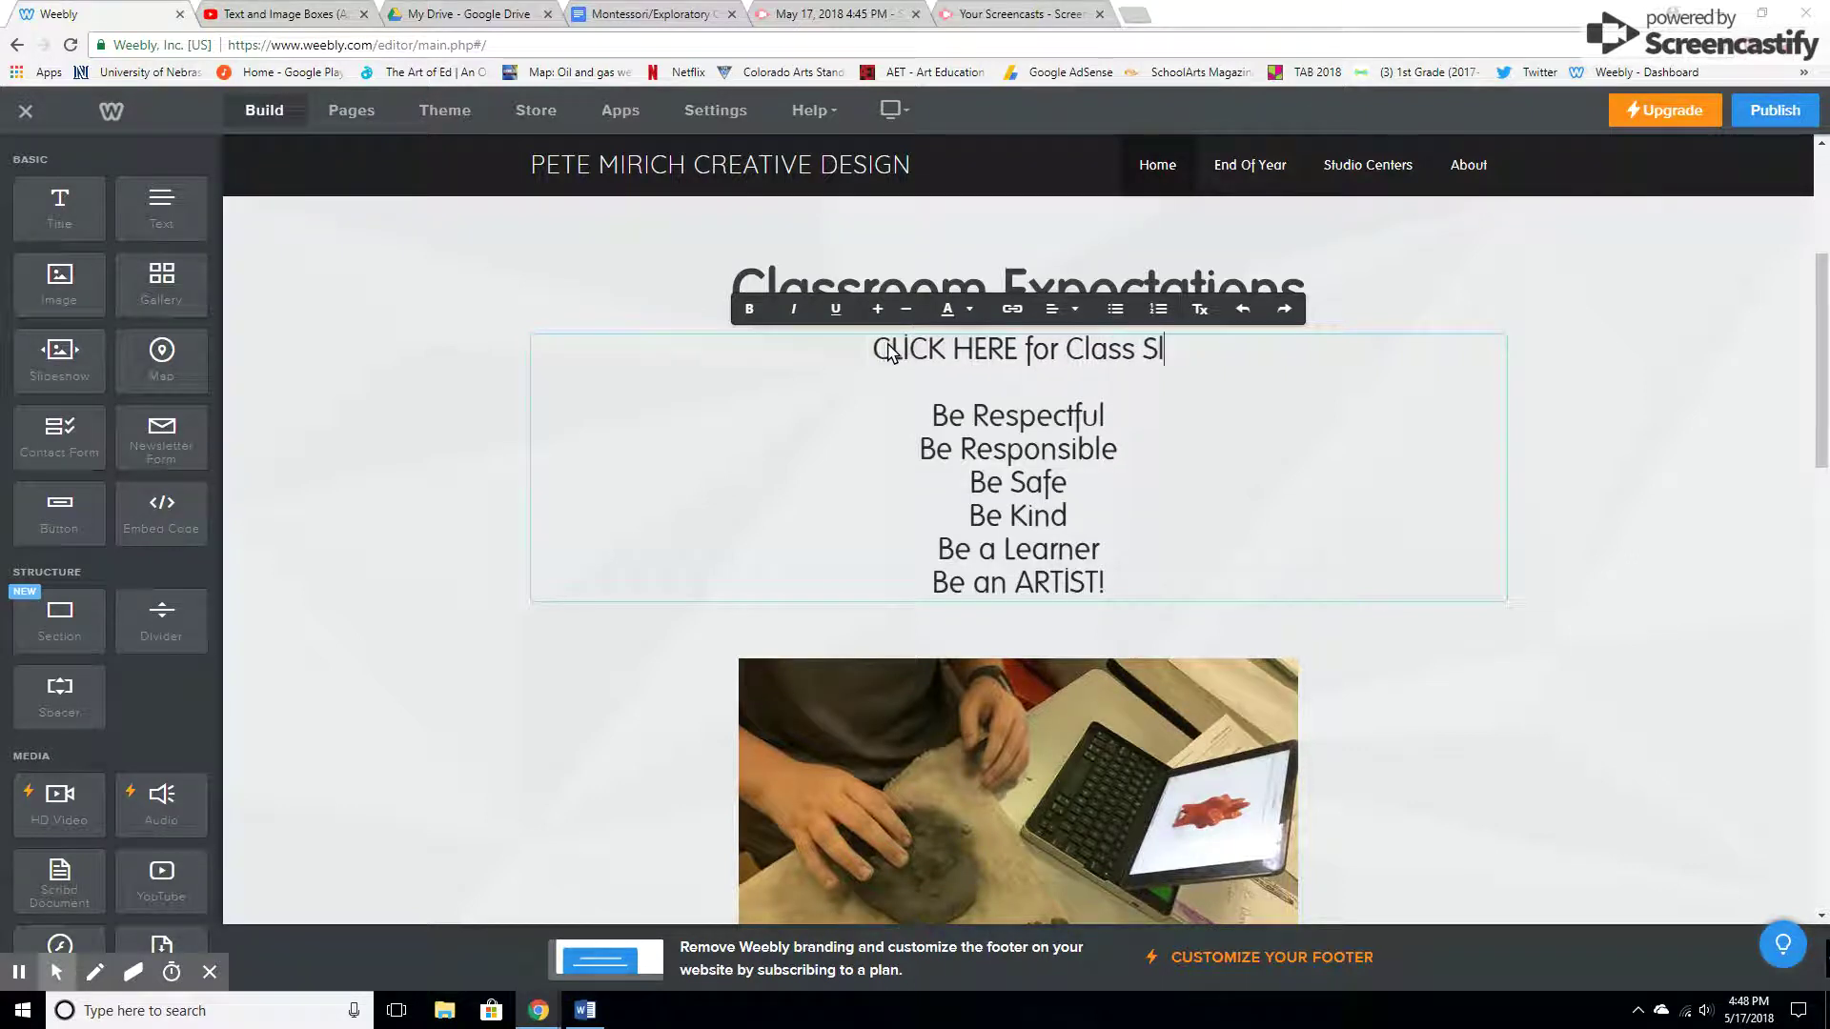
type("y")
key("BackSpace")
key("BackSpace")
type("yl")
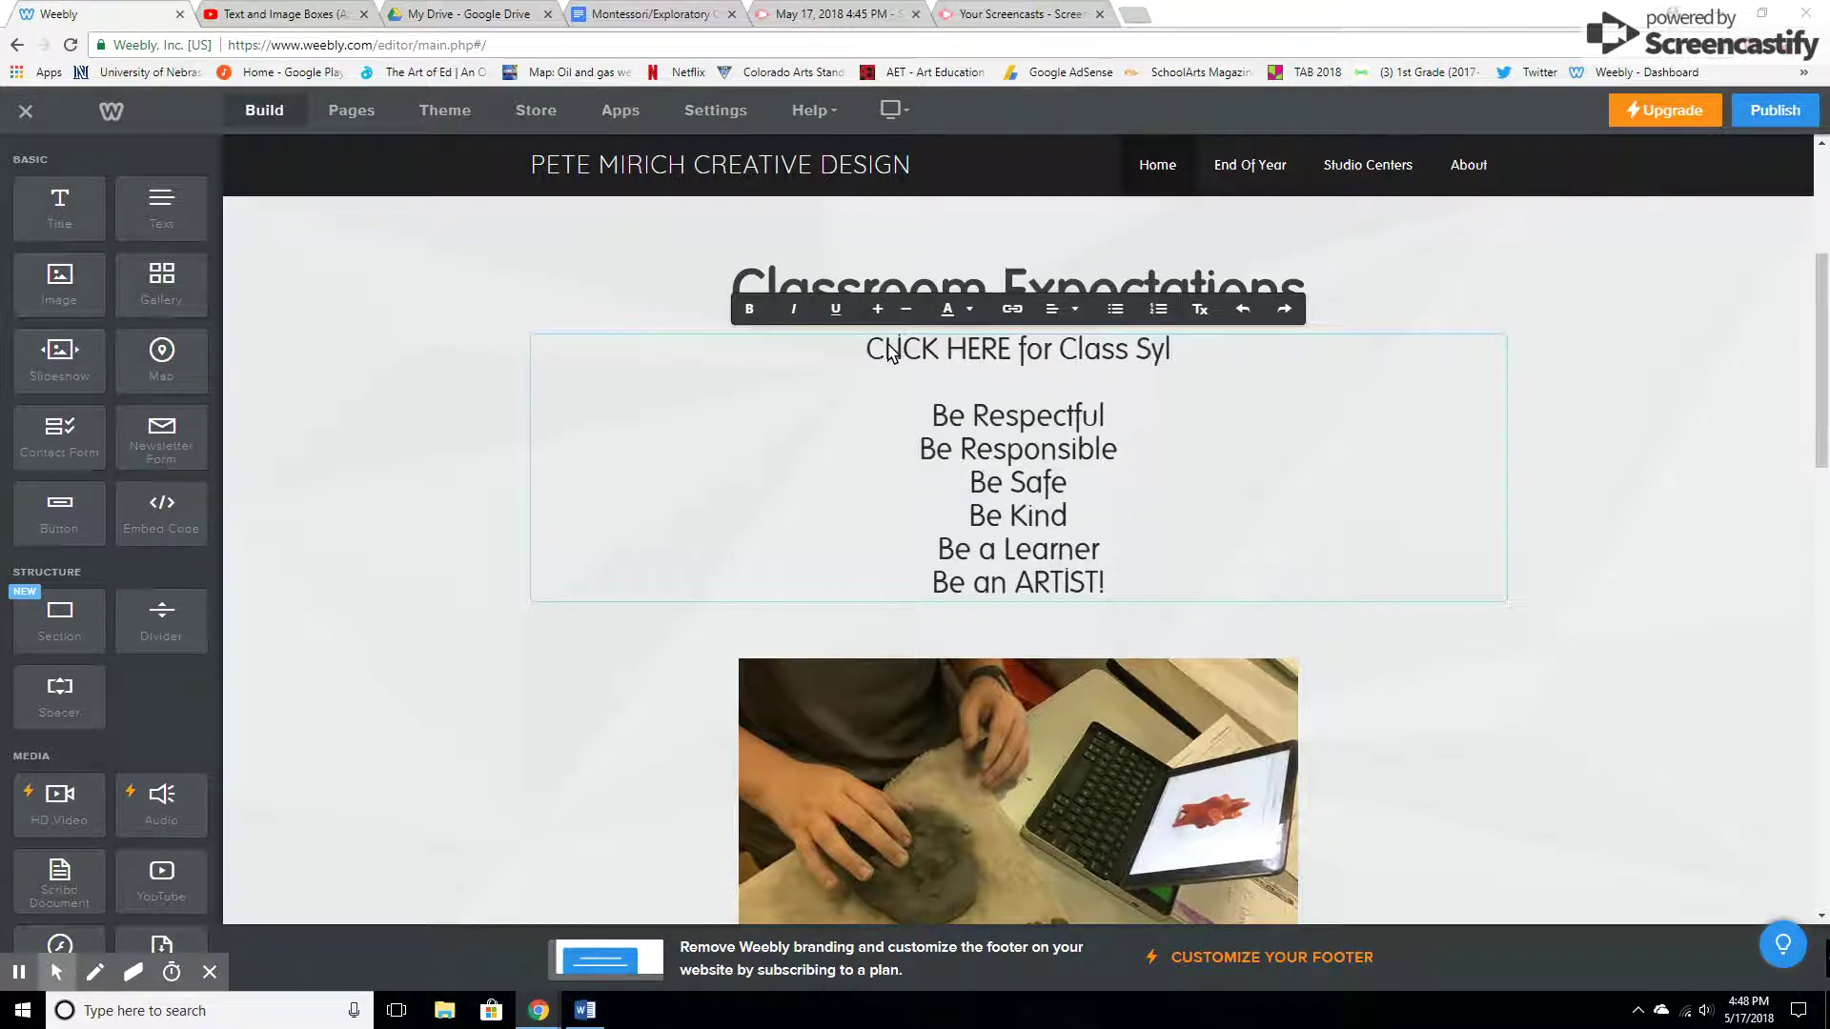
type("la")
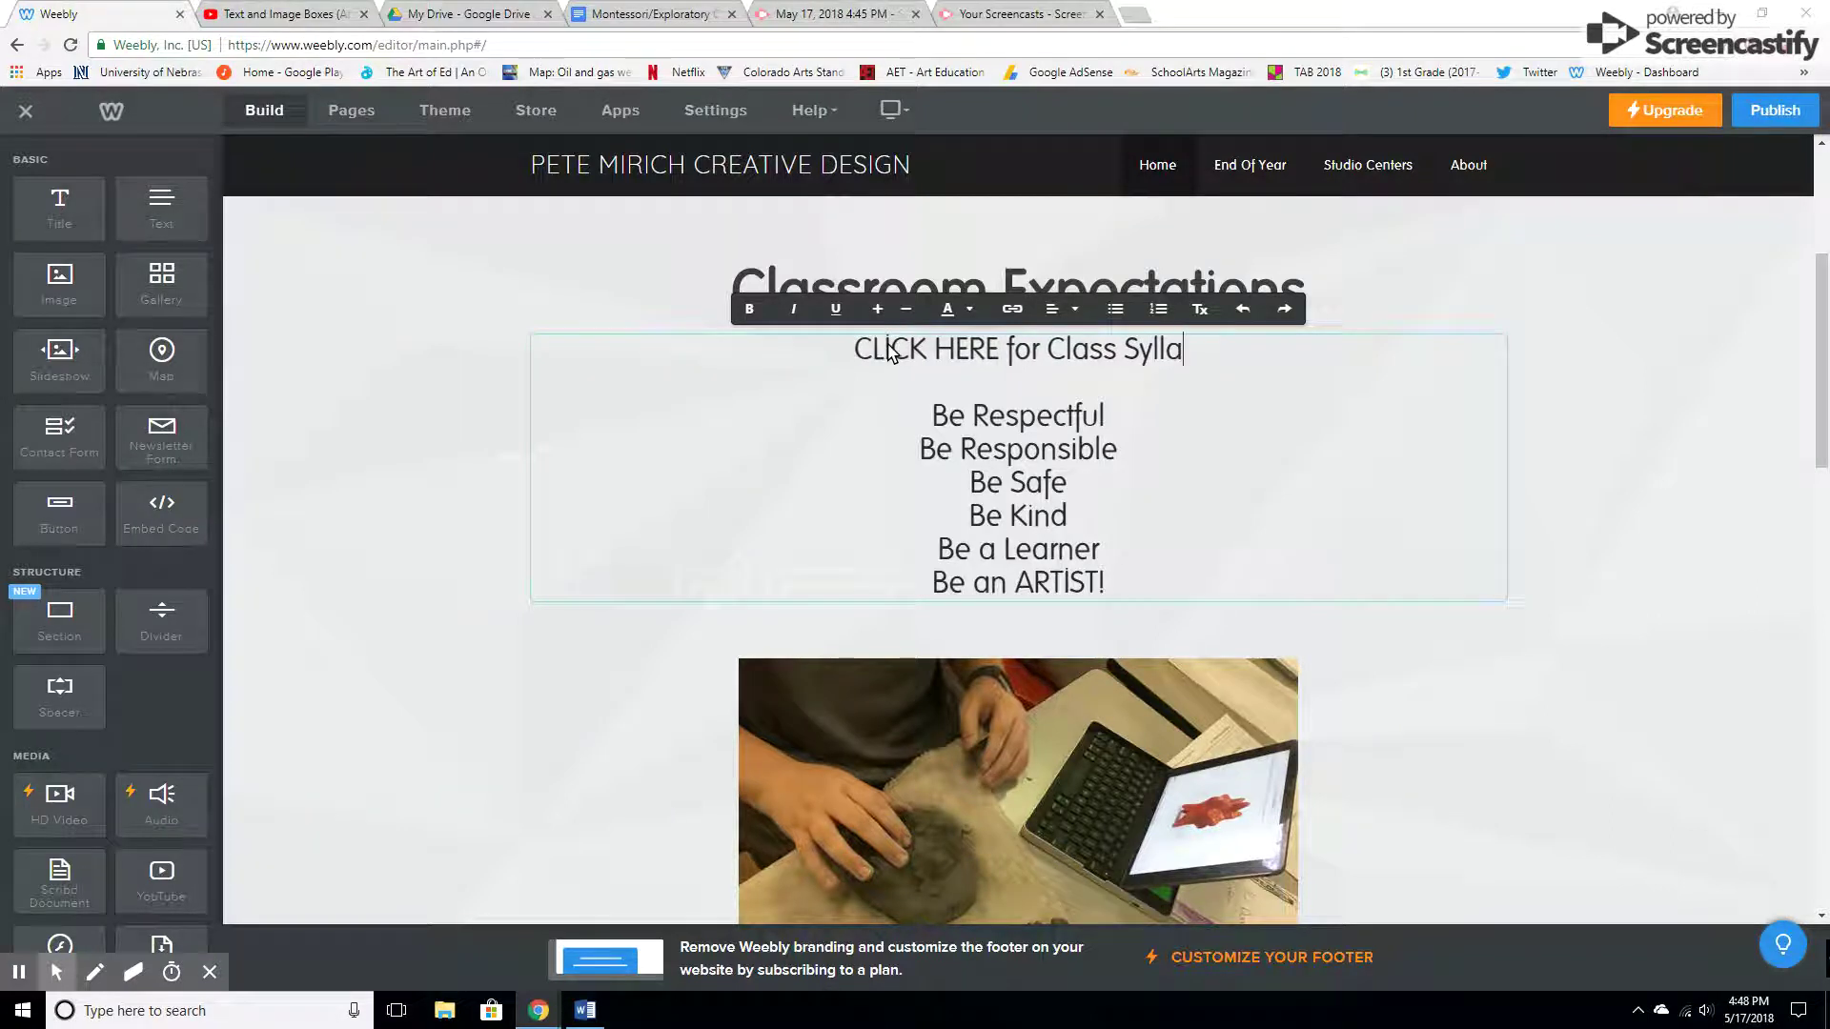
type("buss")
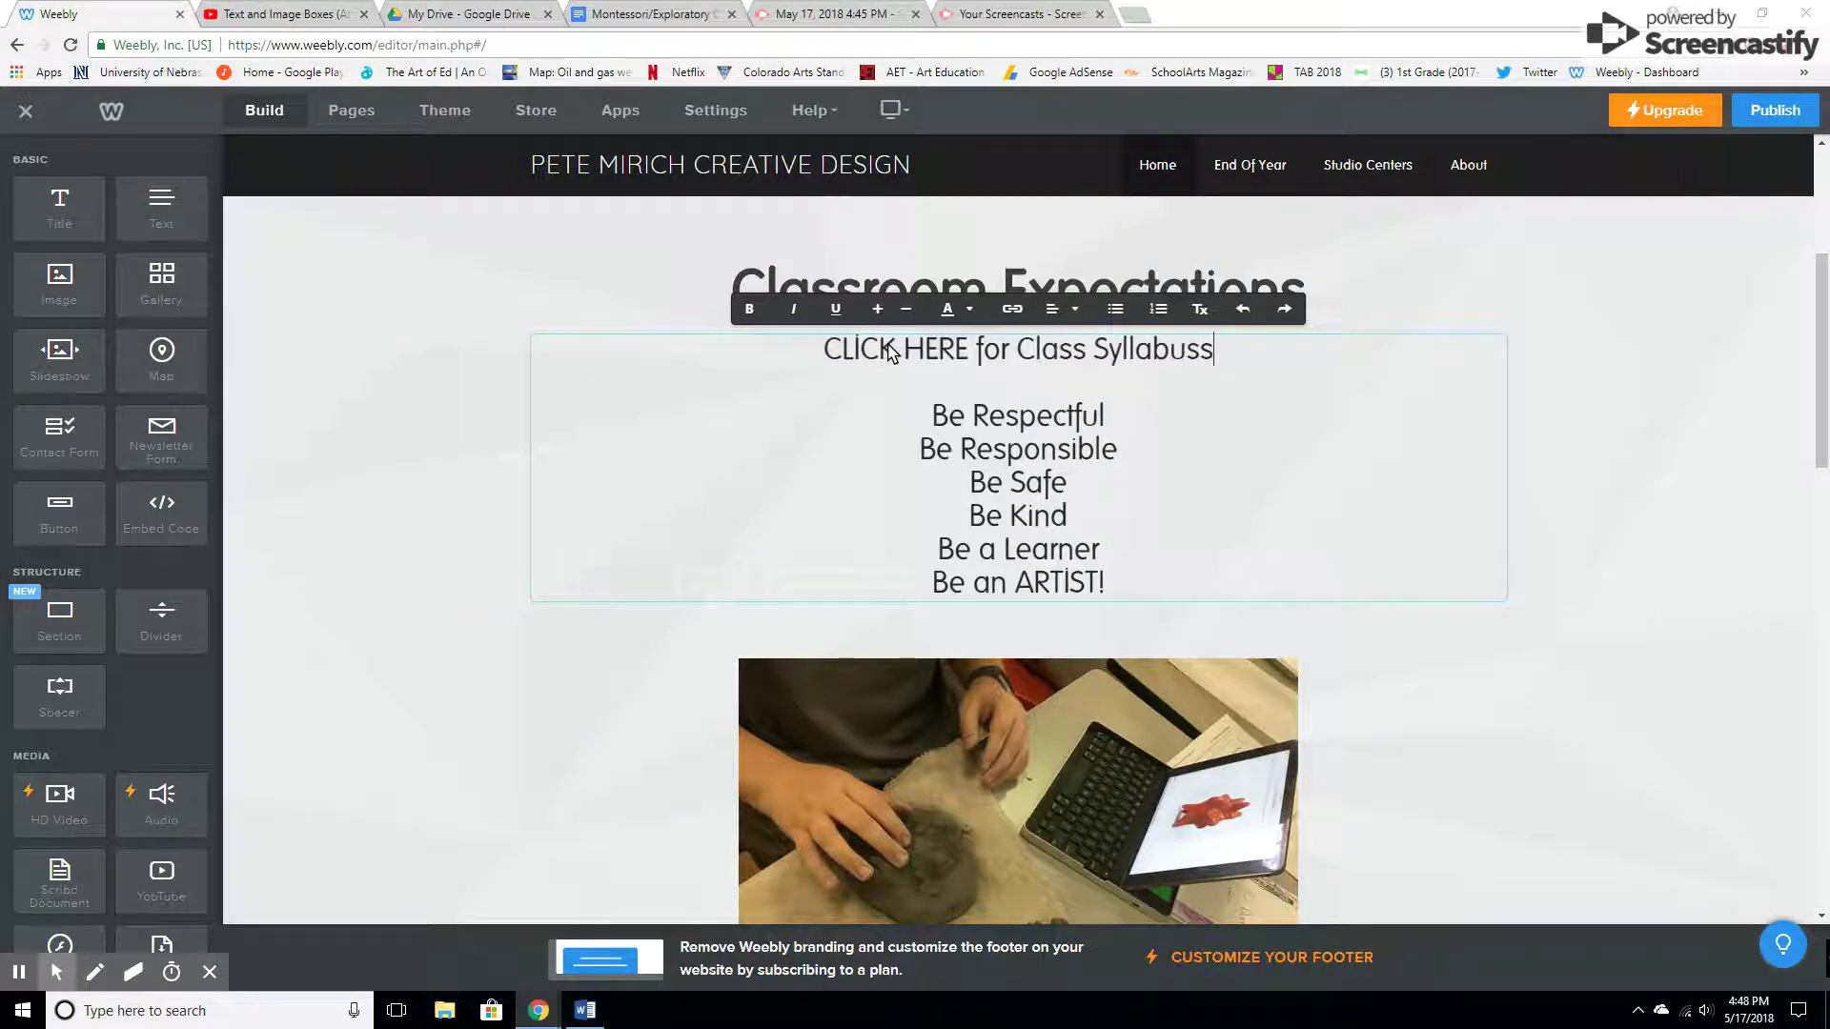
key("BackSpace")
Select the whole 'CLICK HERE for Class Syllabus' line and bring up the link options
left_click(1208, 370)
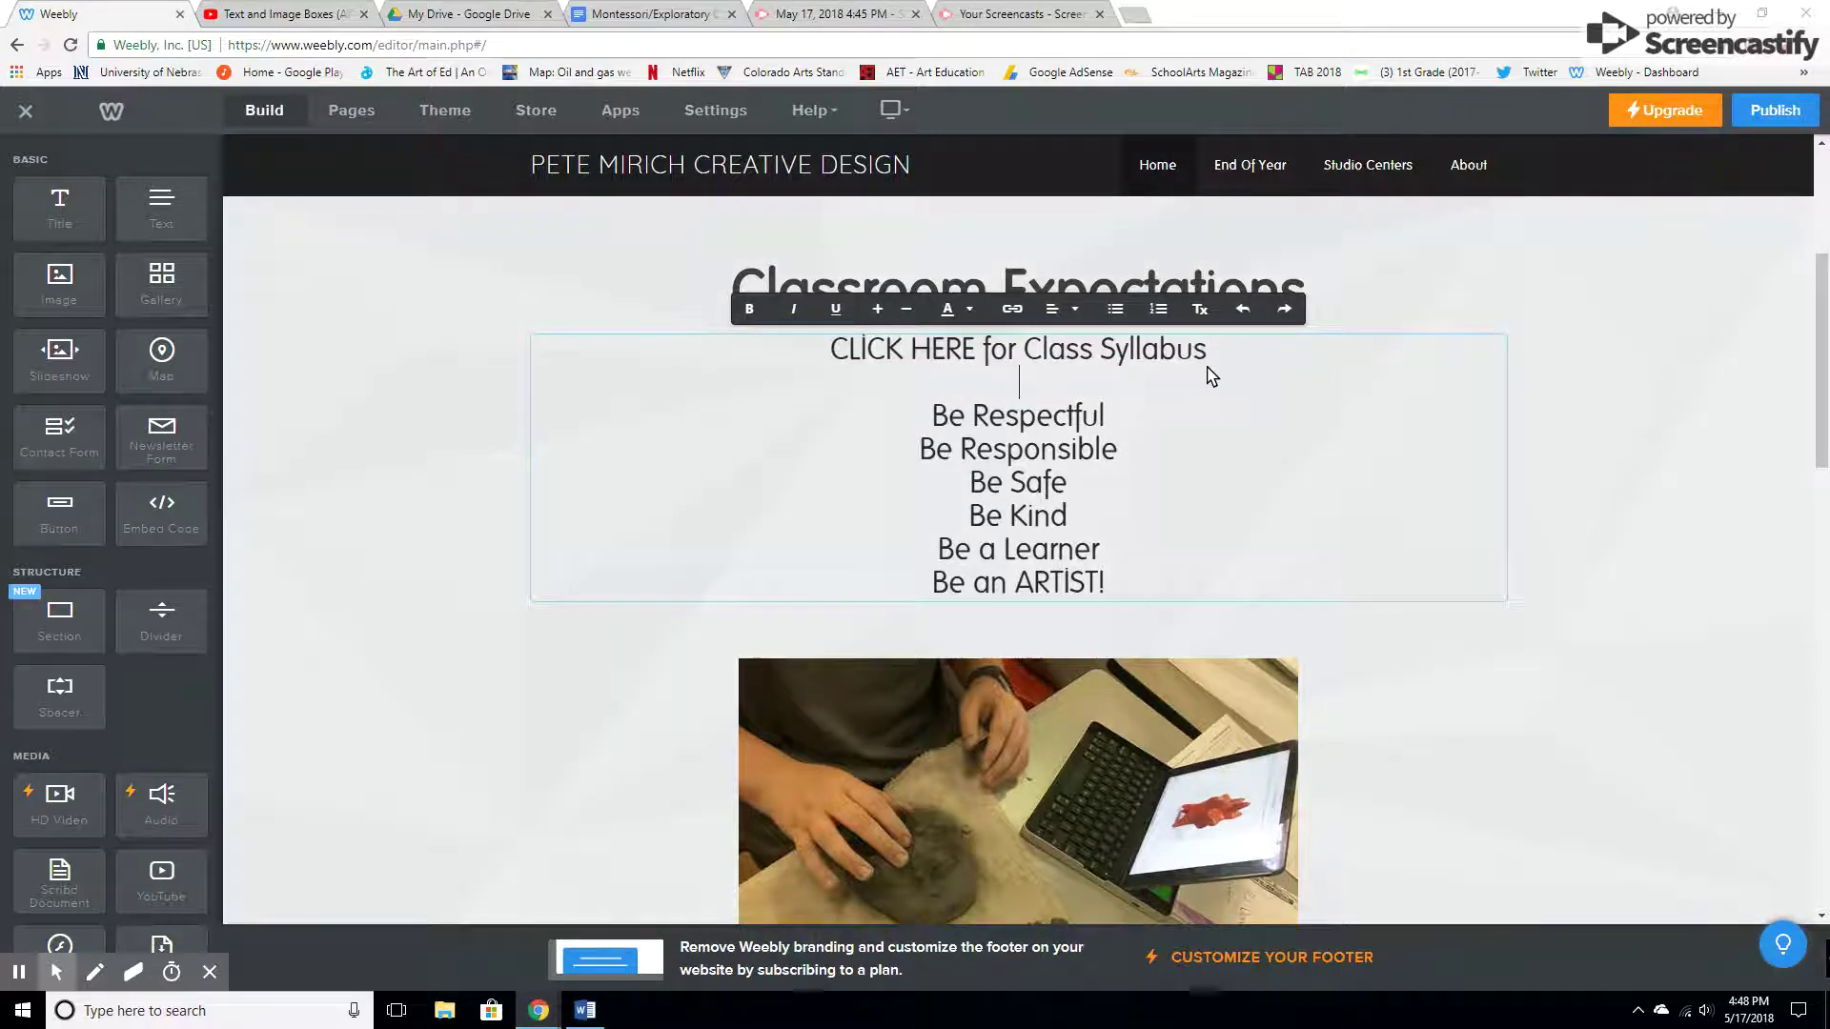
left_click(1209, 354)
left_click(1224, 351)
left_click(1222, 355)
left_click_drag(1223, 353, 811, 351)
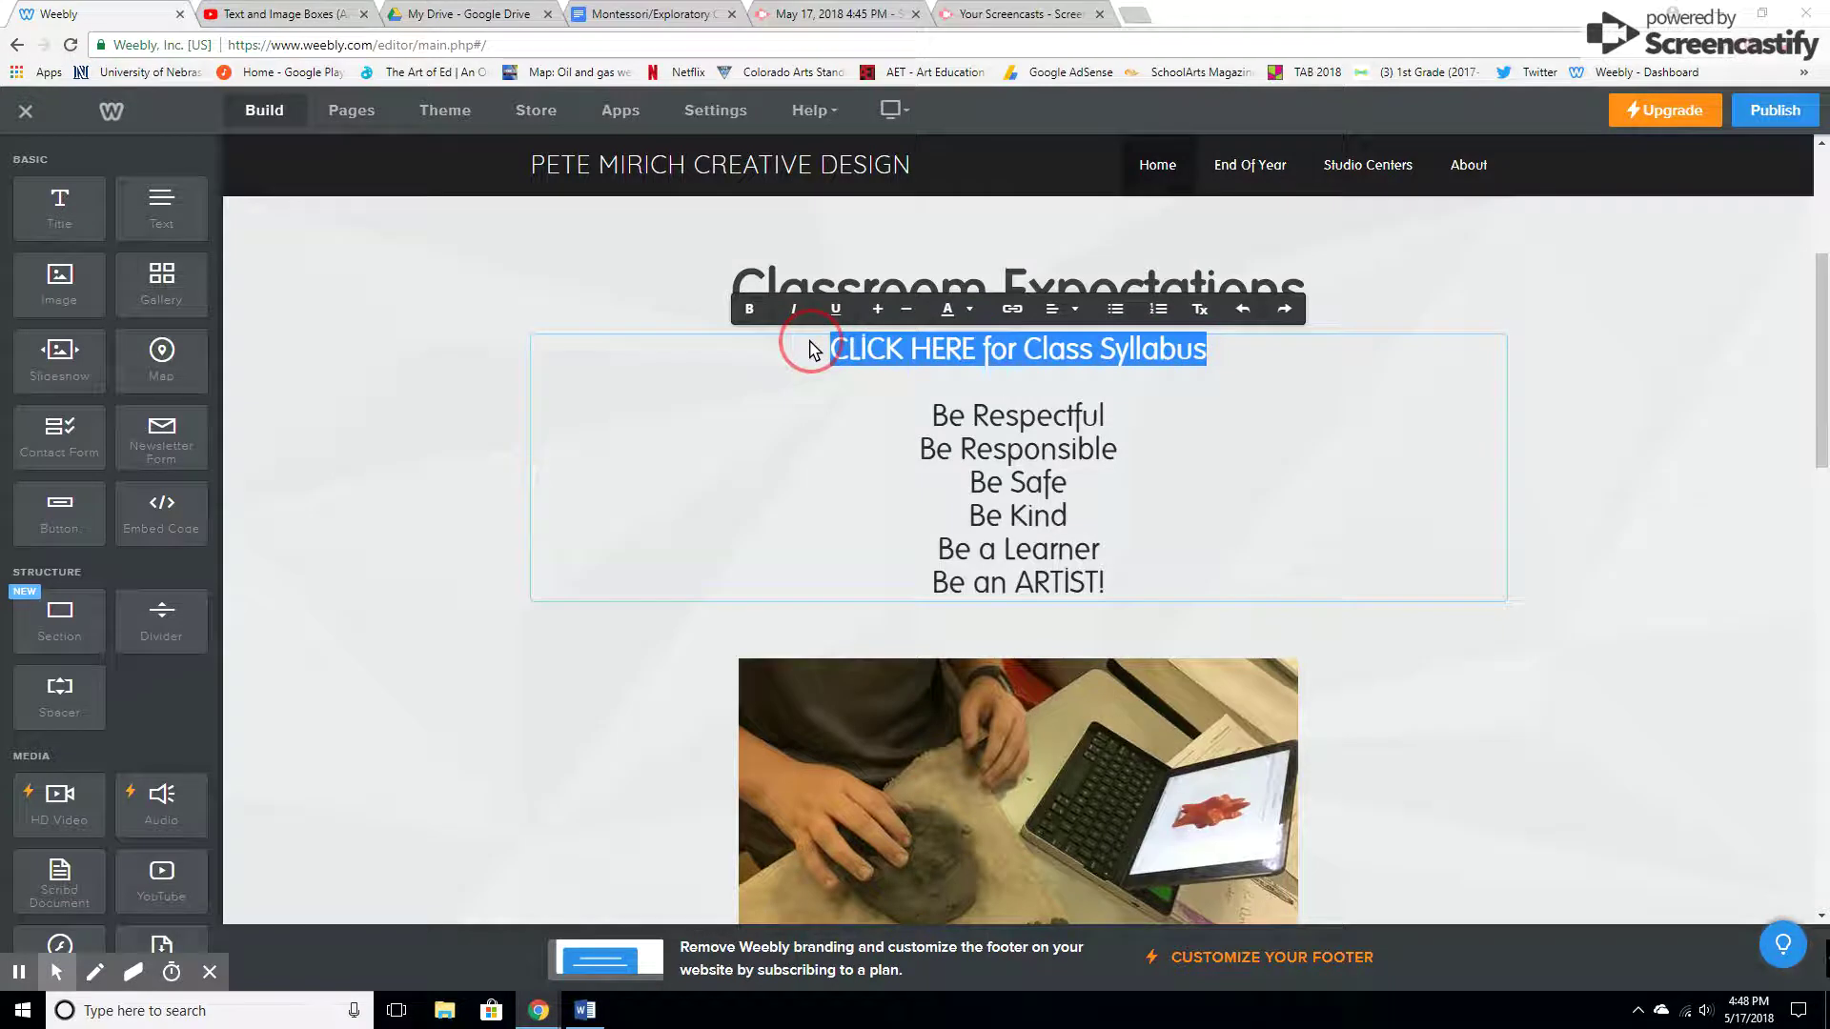
left_click(1013, 315)
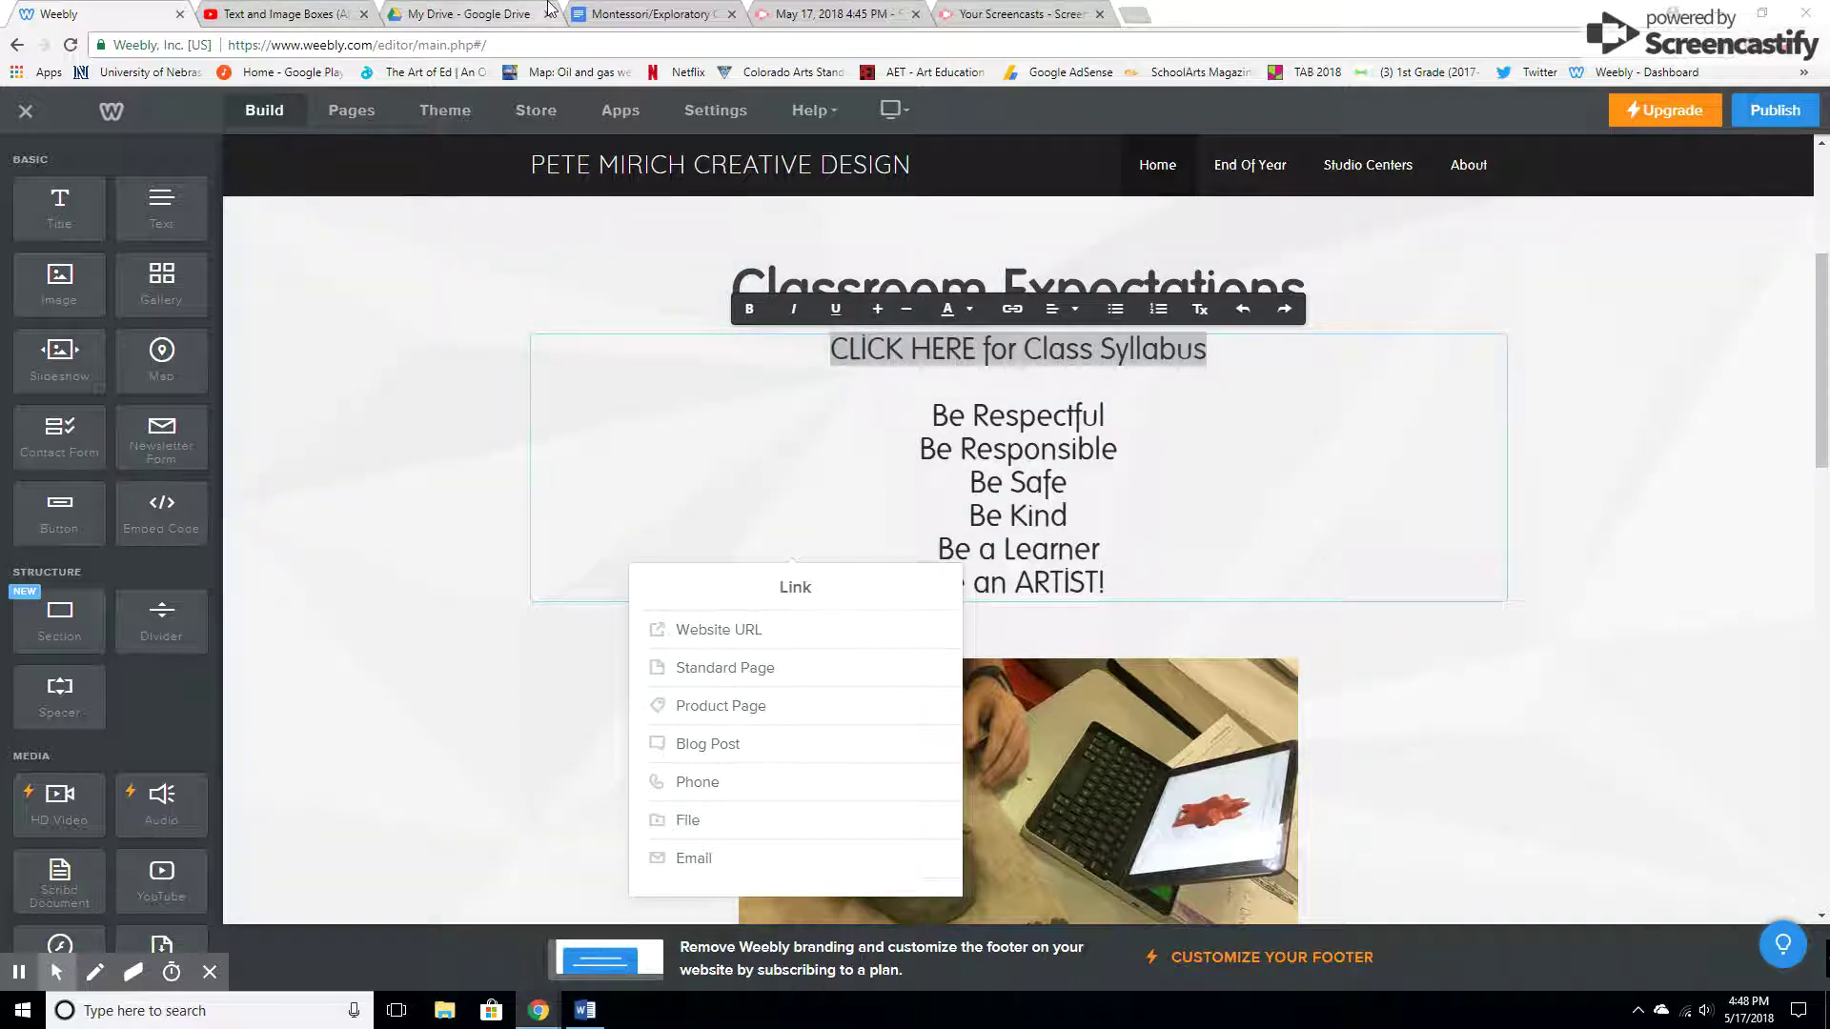
Open the Montessori/Exploratory Centers k-1 Fall 2018 document from Google Drive and open its sharing settings
left_click(466, 11)
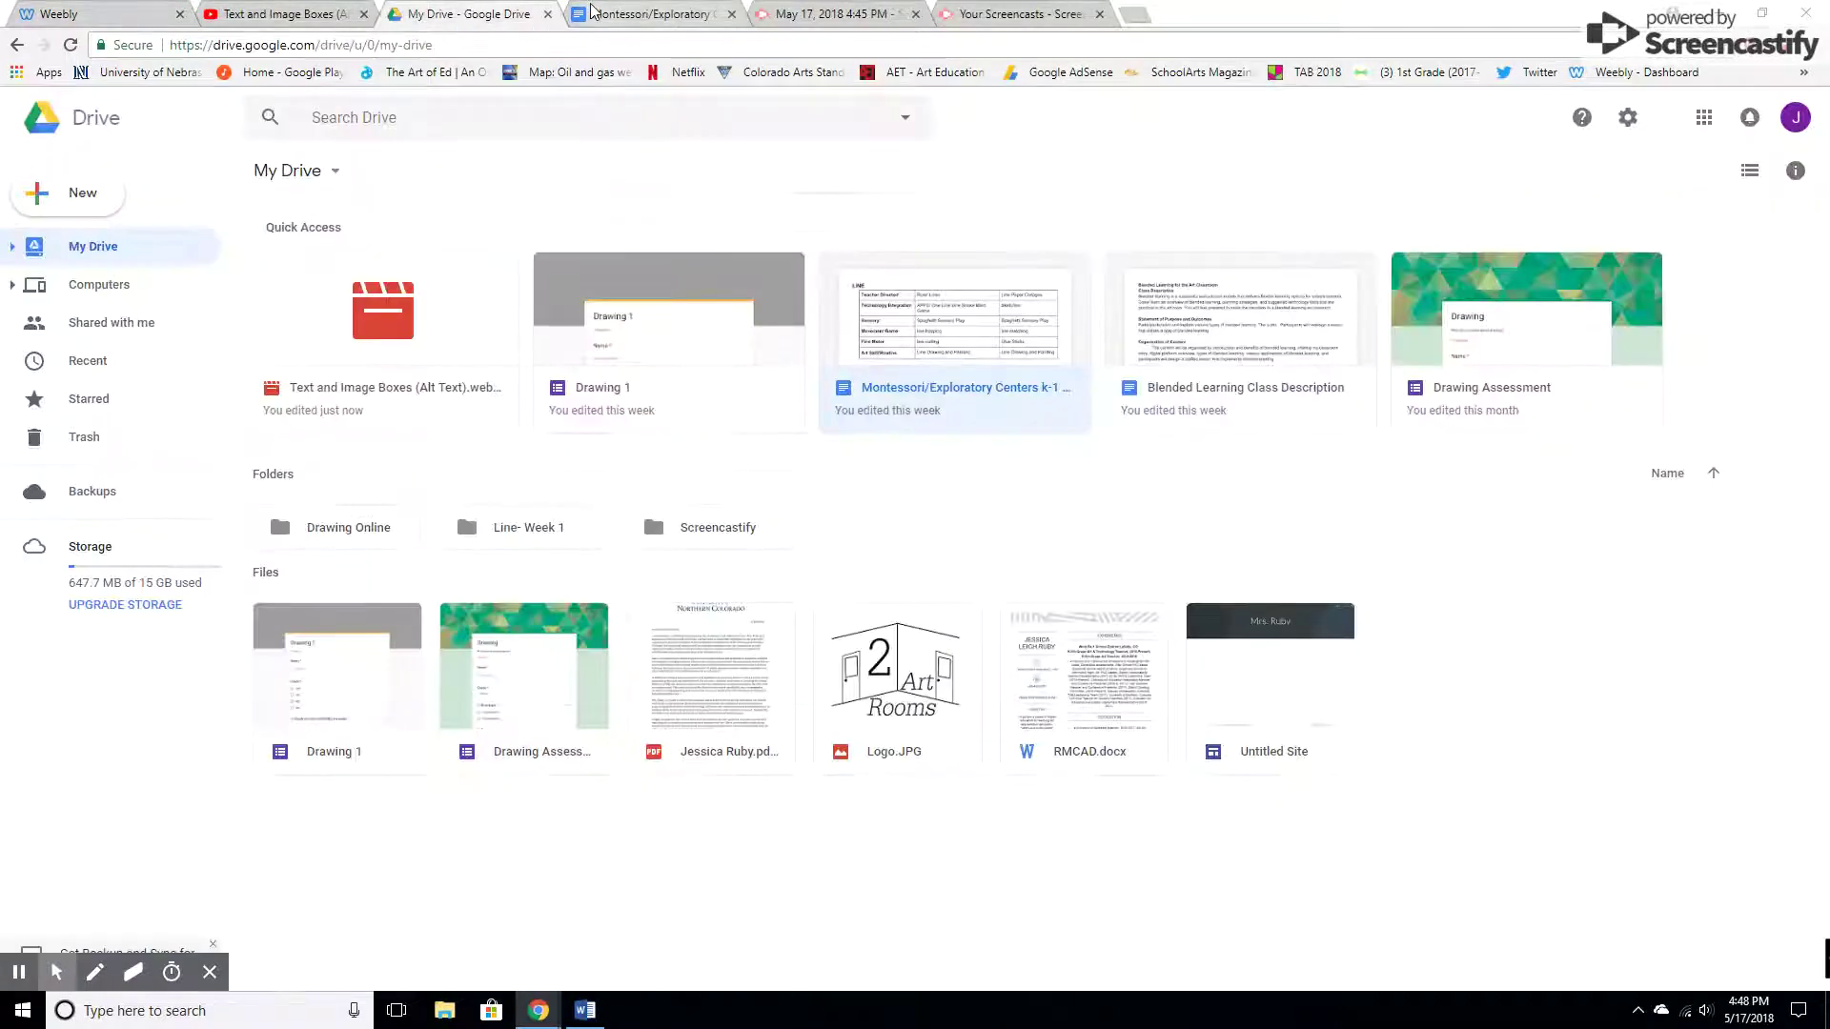
left_click(626, 14)
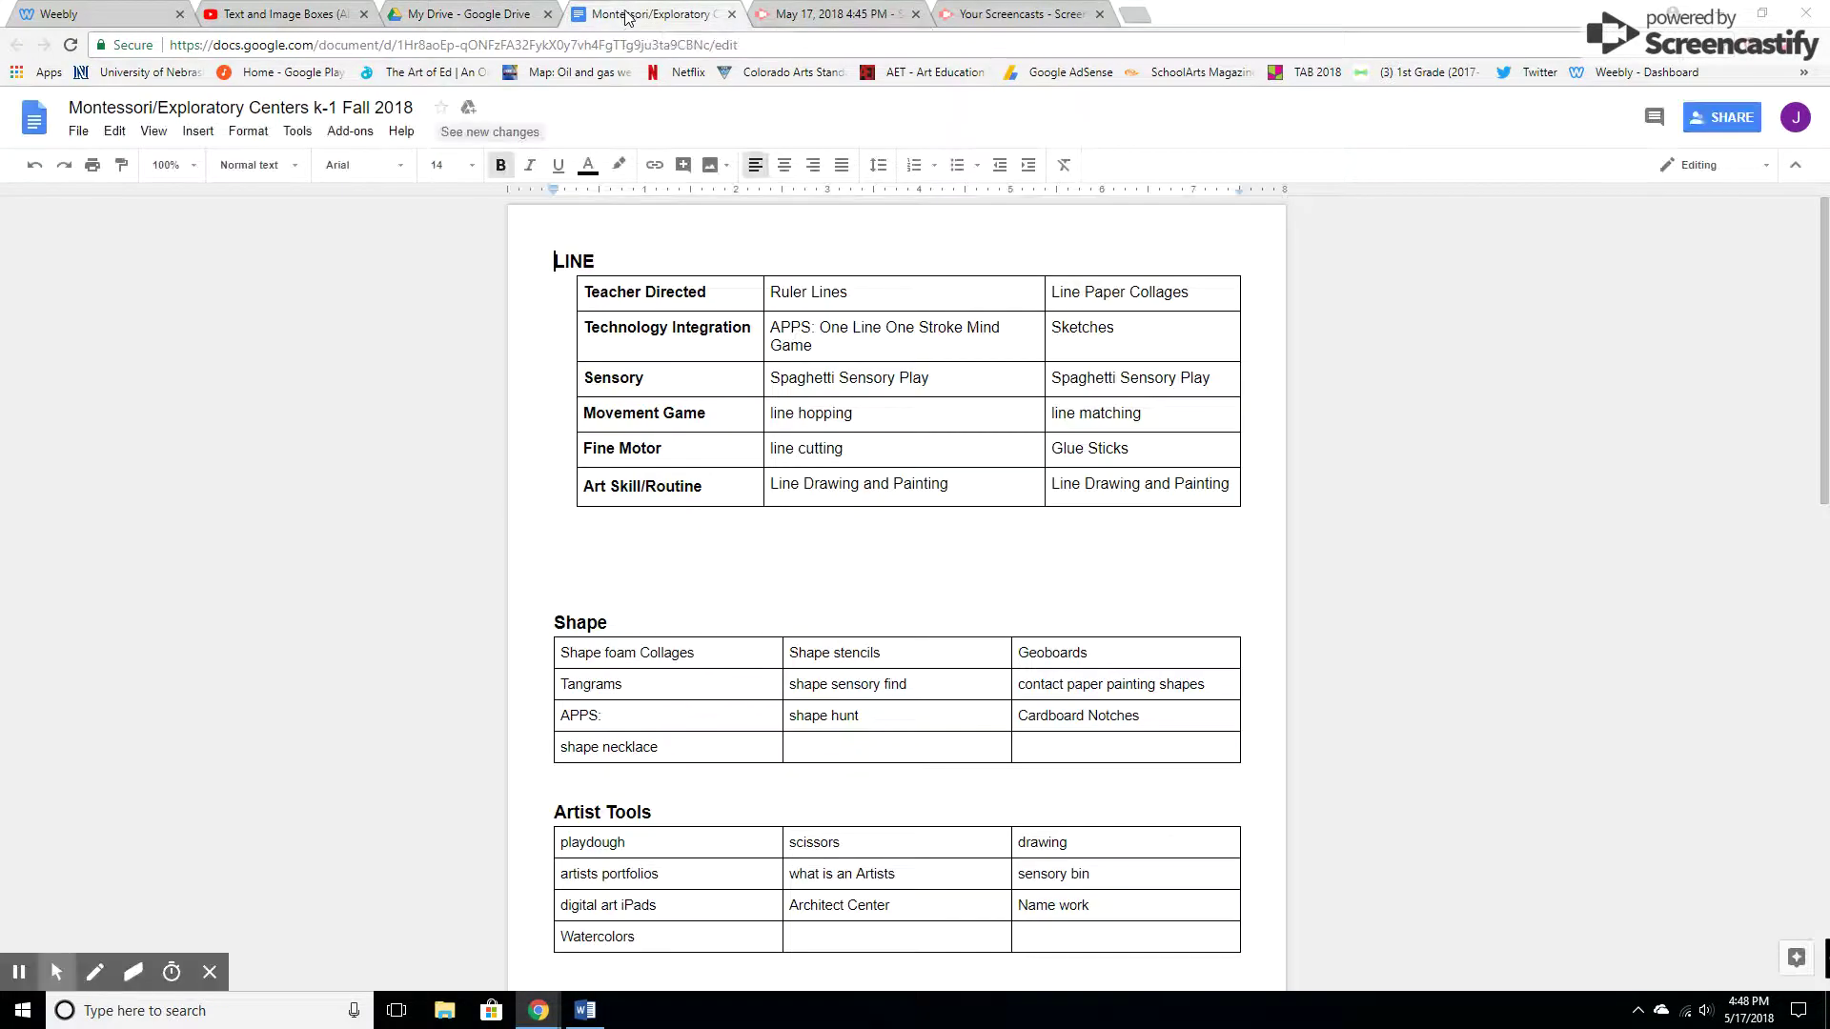
scroll(686, 362, "down", 5)
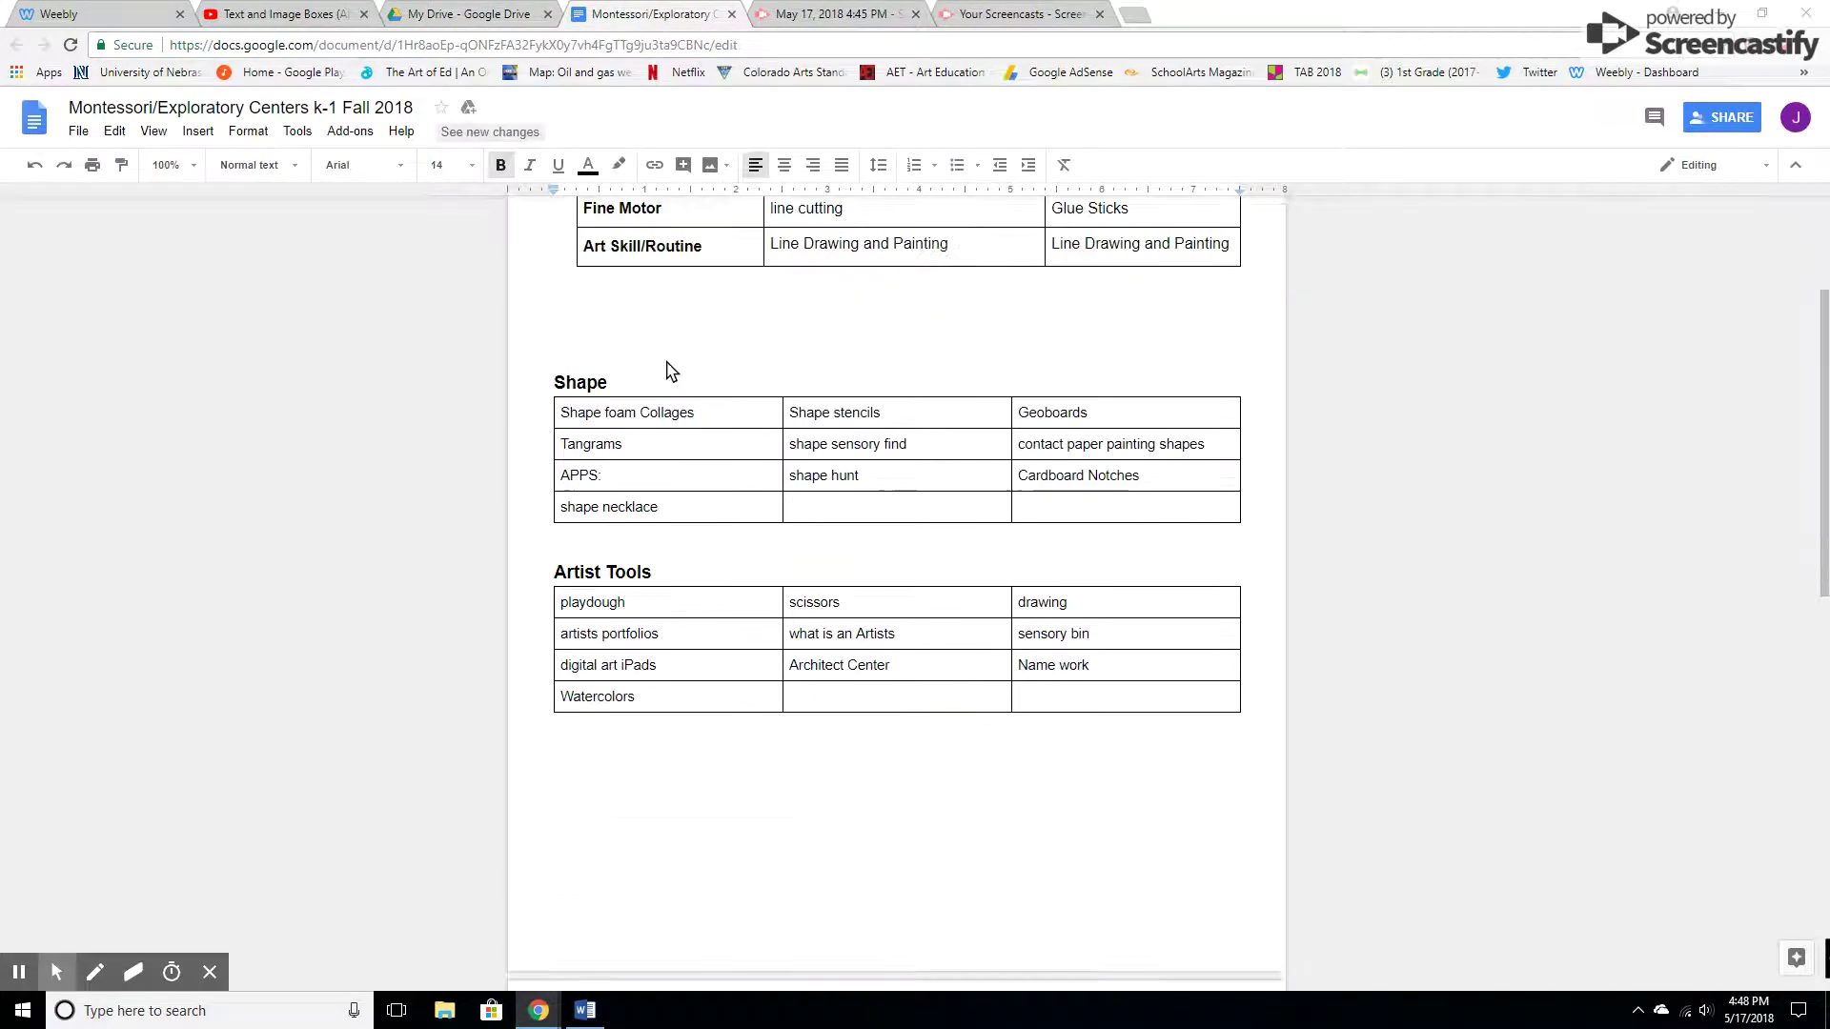
scroll(686, 362, "down", 5)
scroll(686, 359, "up", 10)
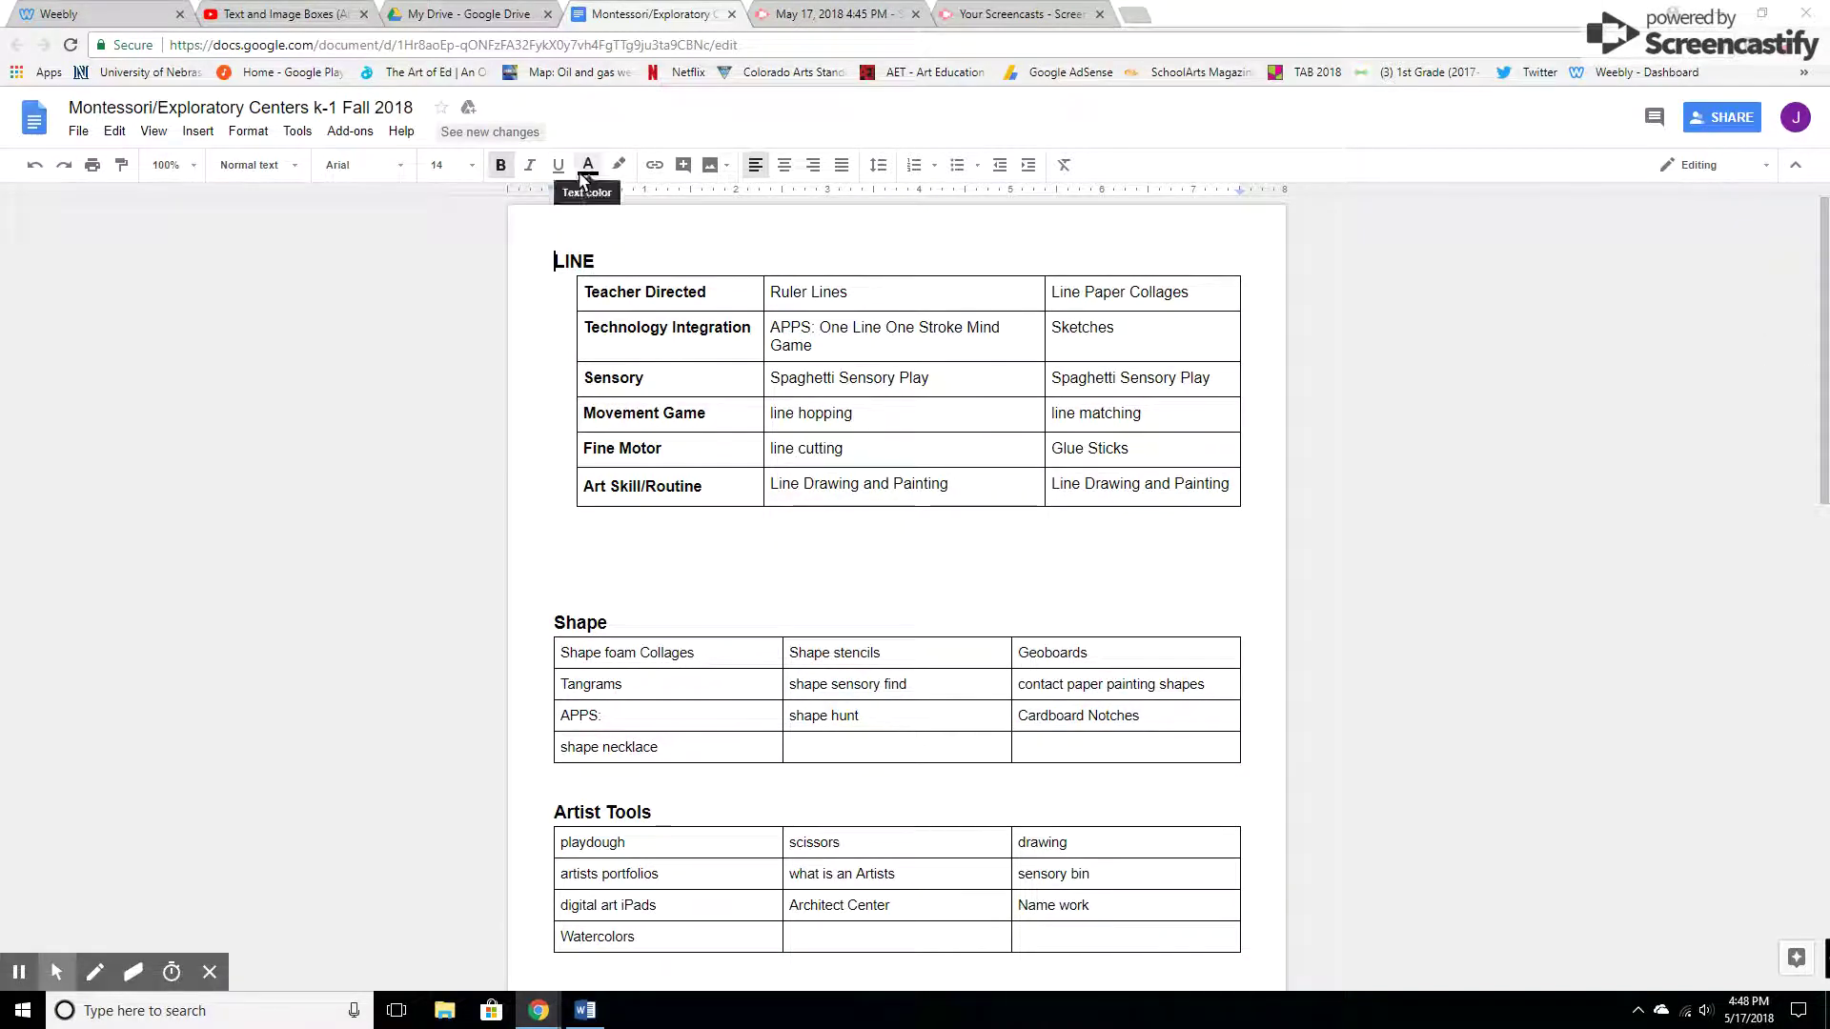
left_click(1706, 116)
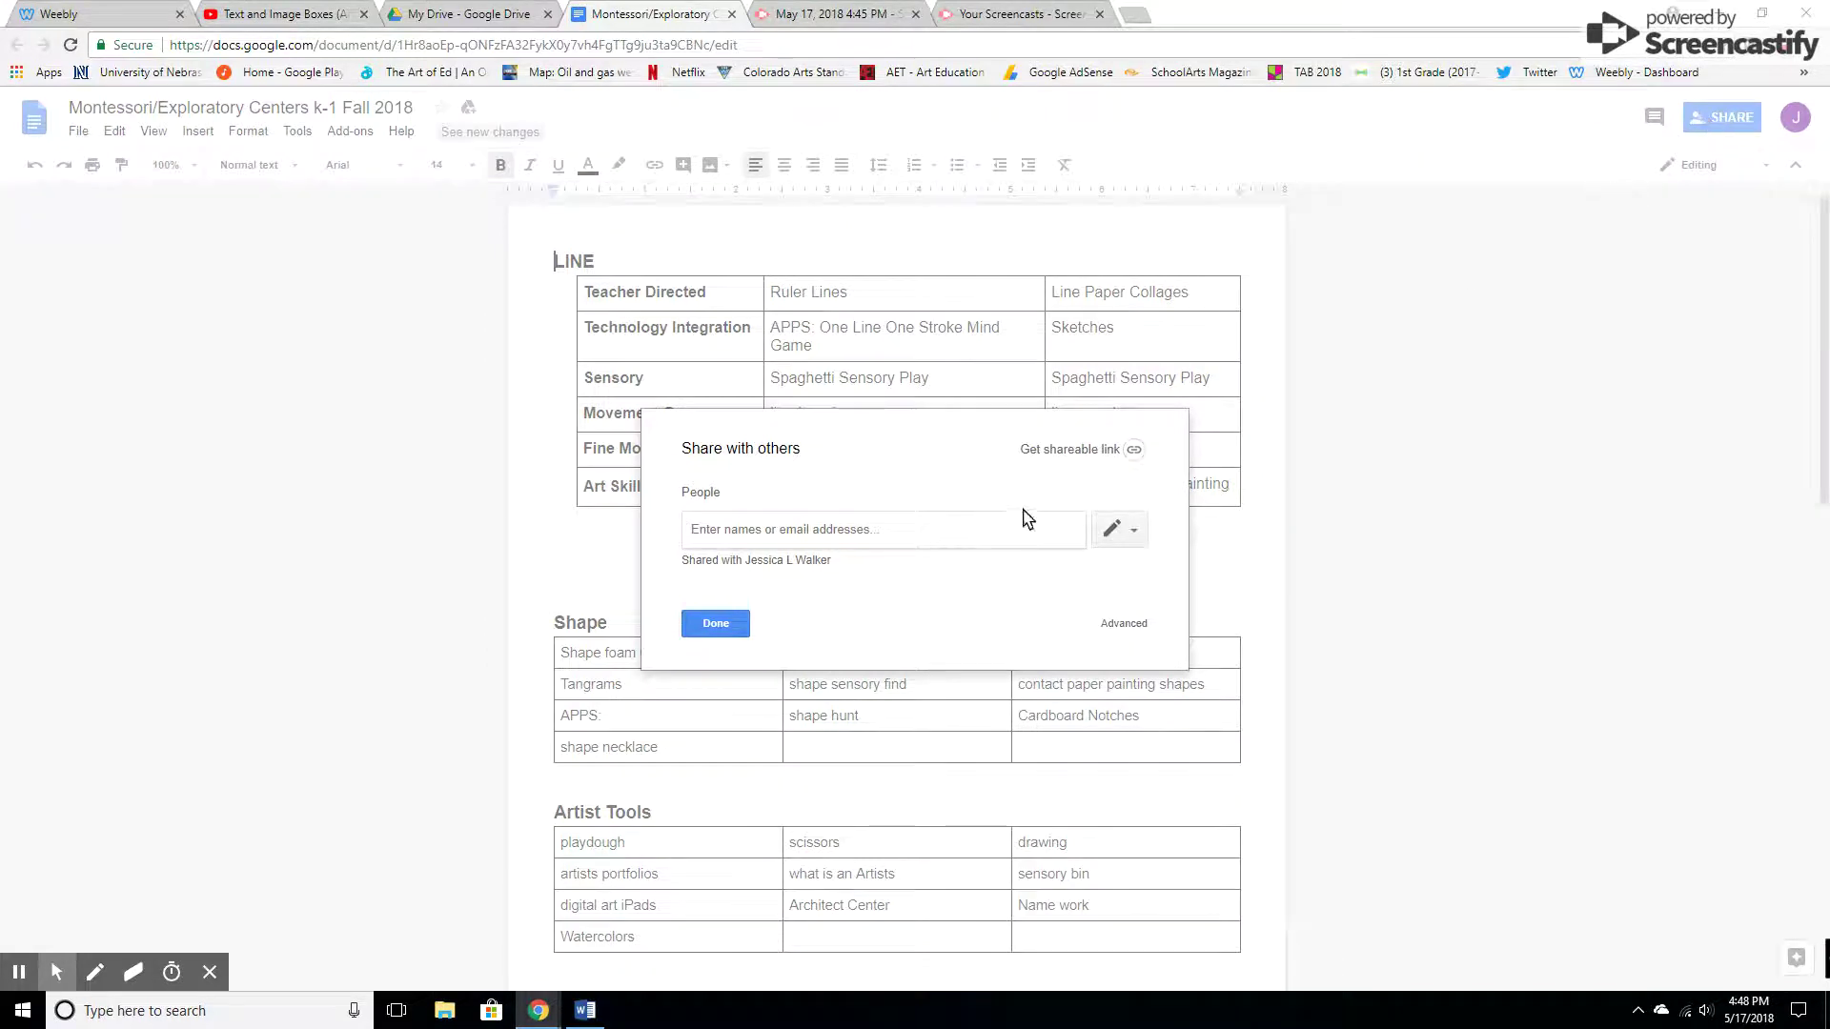
Set the document's link sharing to 'On - Public on the web' and save it
left_click(1131, 451)
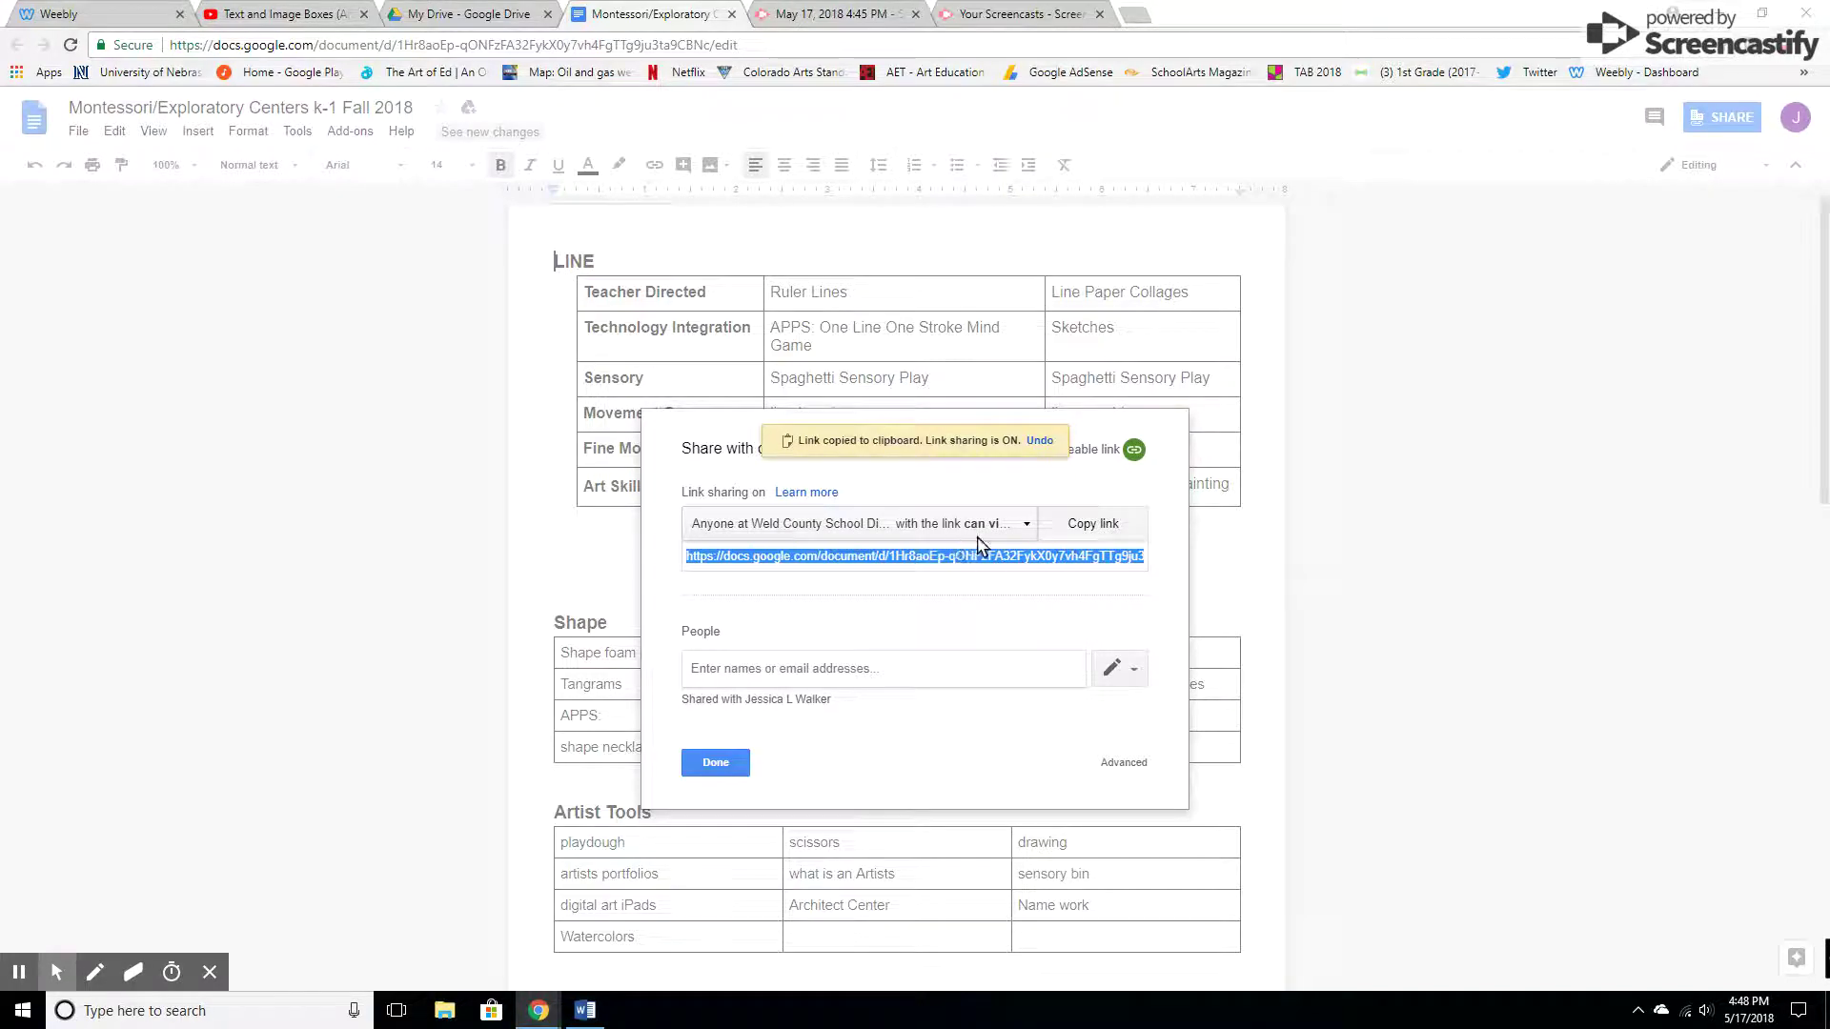
left_click(1007, 534)
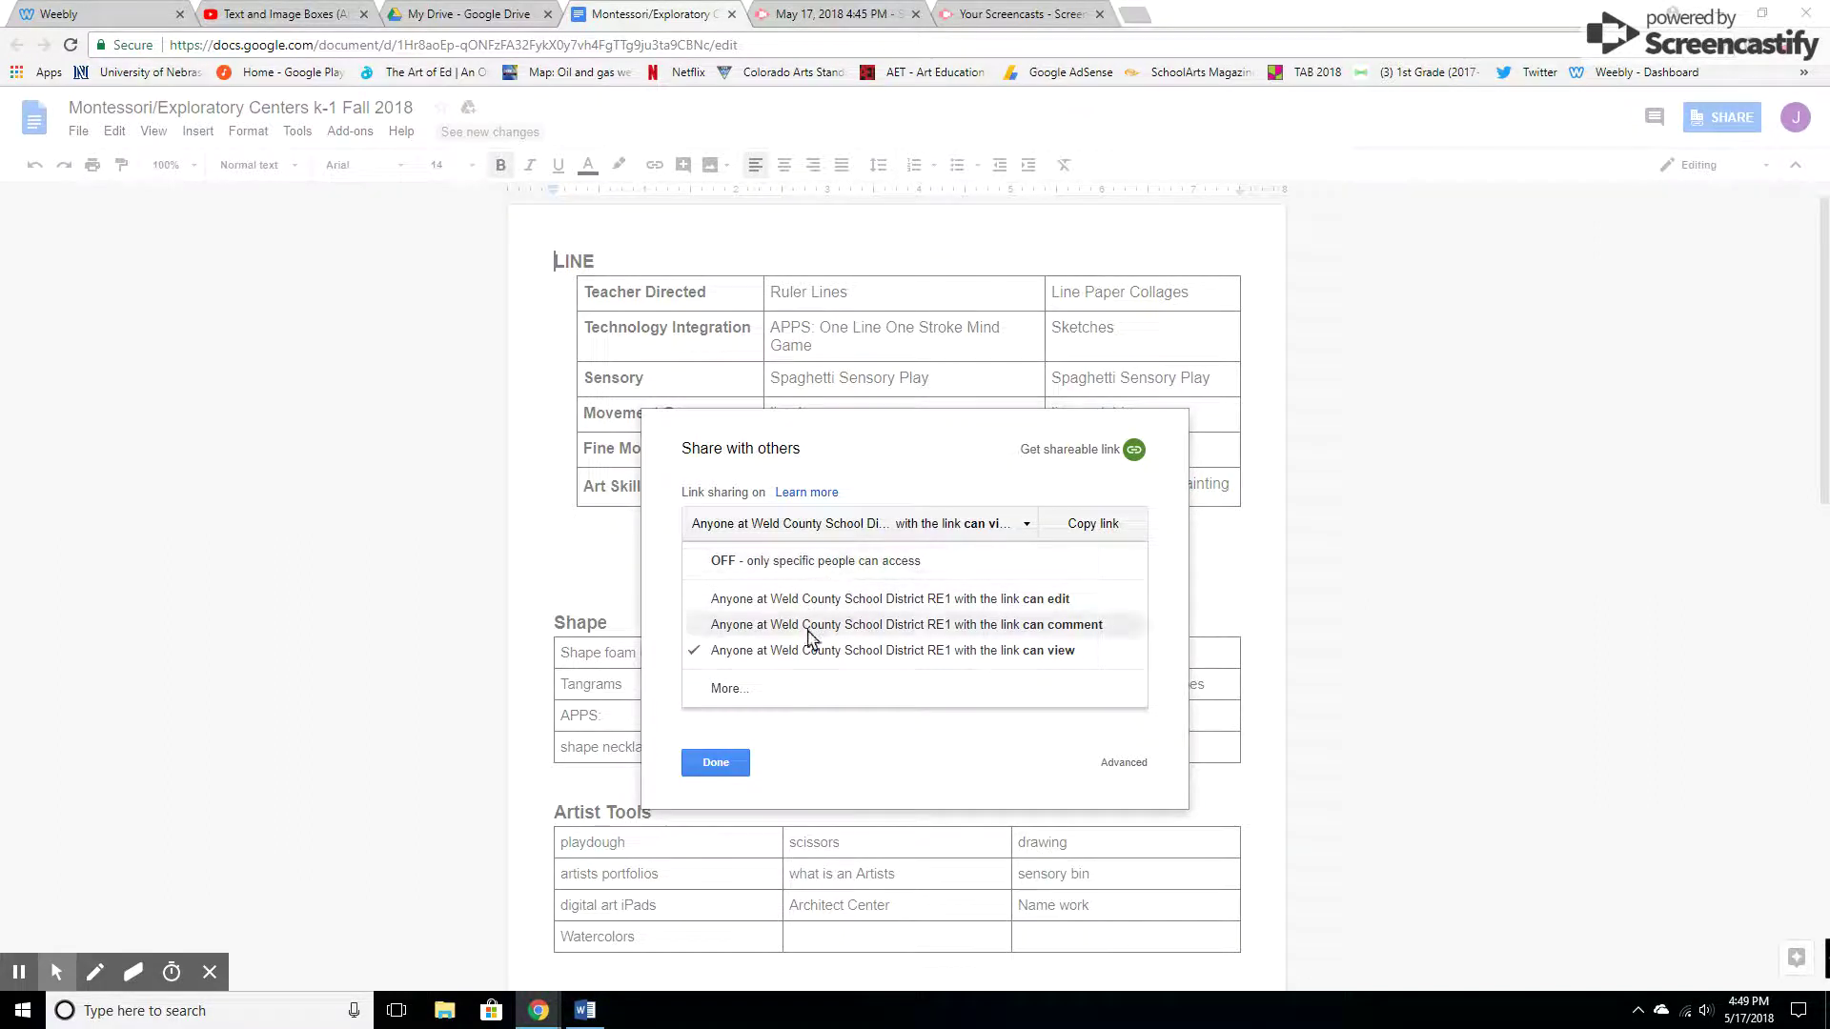
left_click(799, 696)
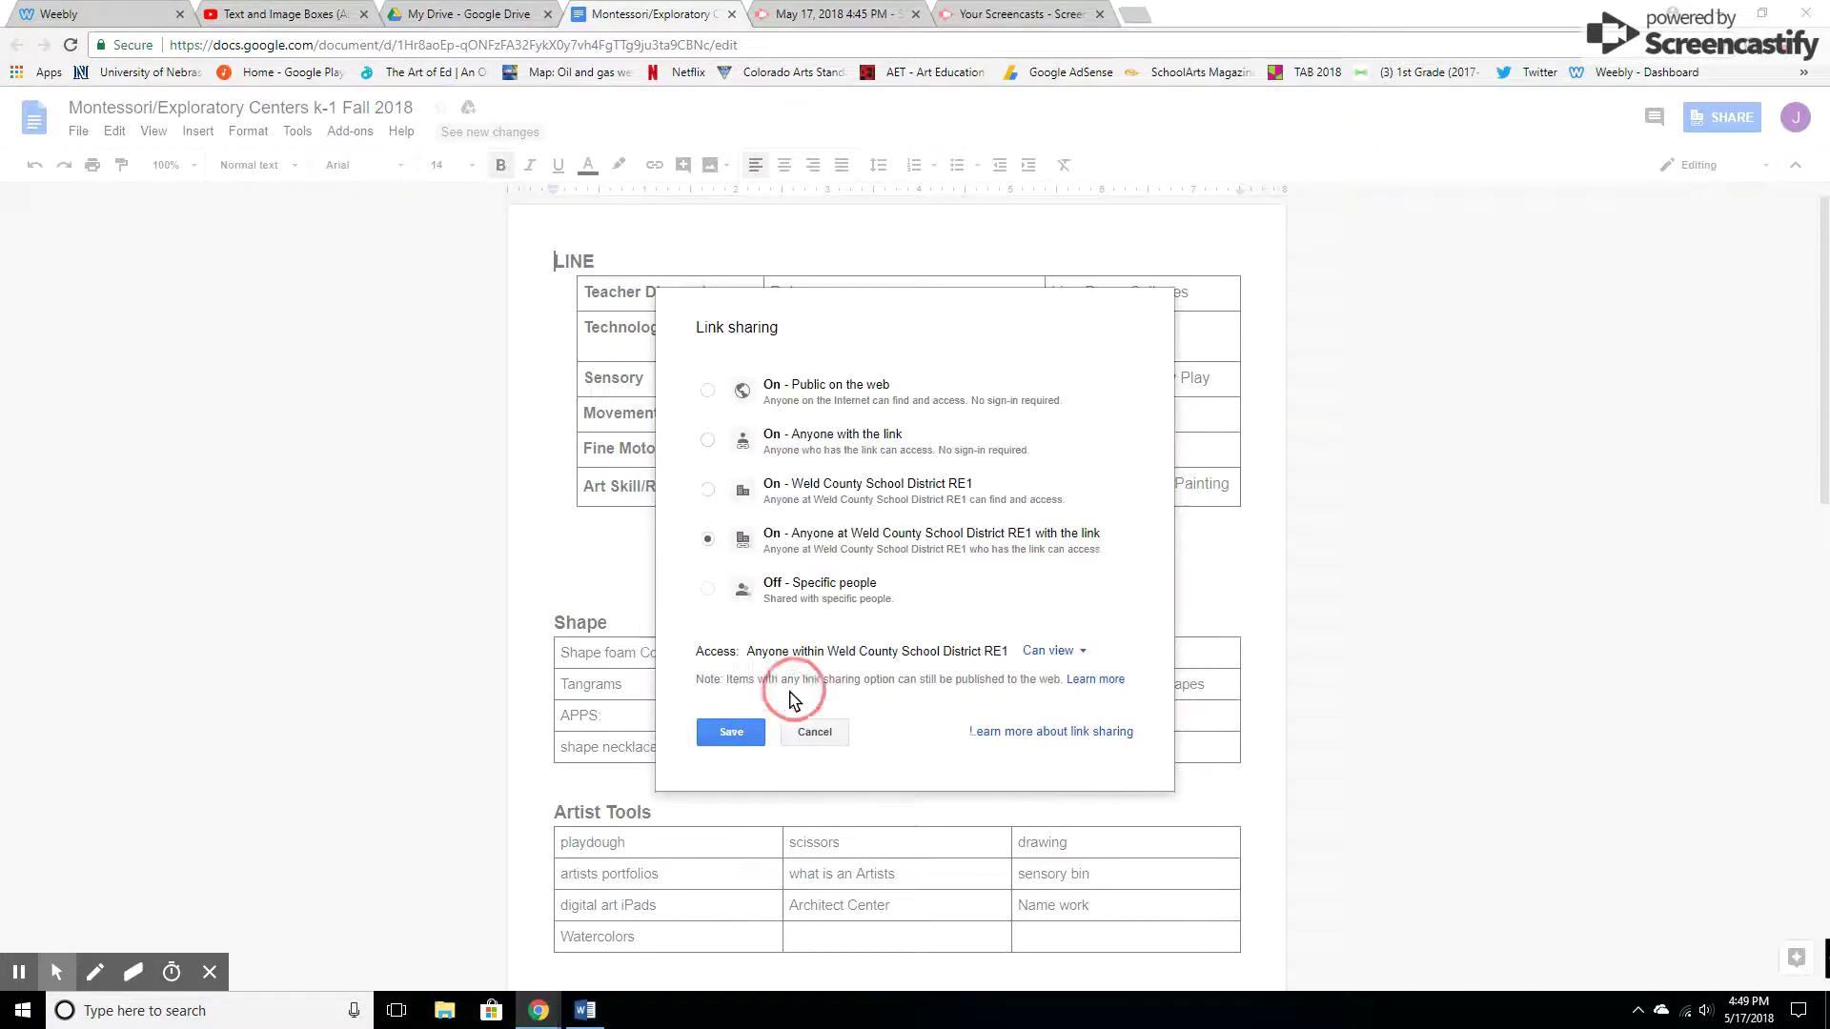
left_click(710, 391)
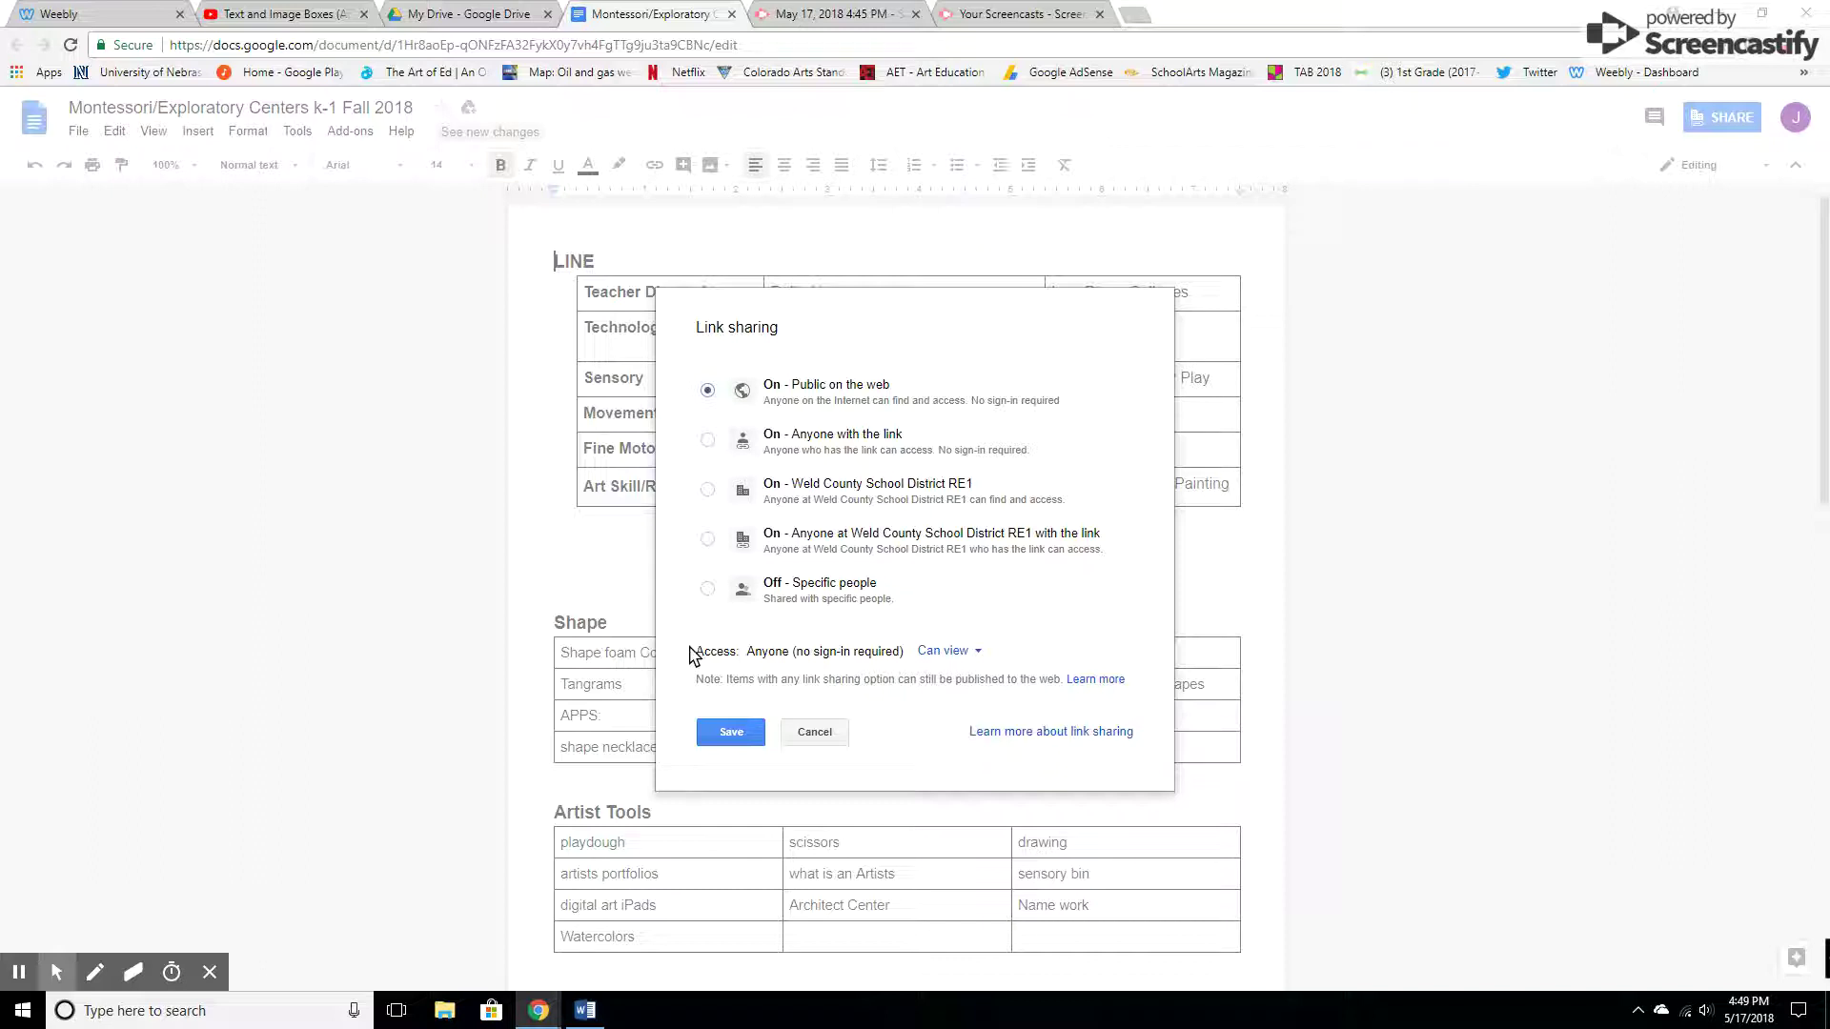
left_click(727, 742)
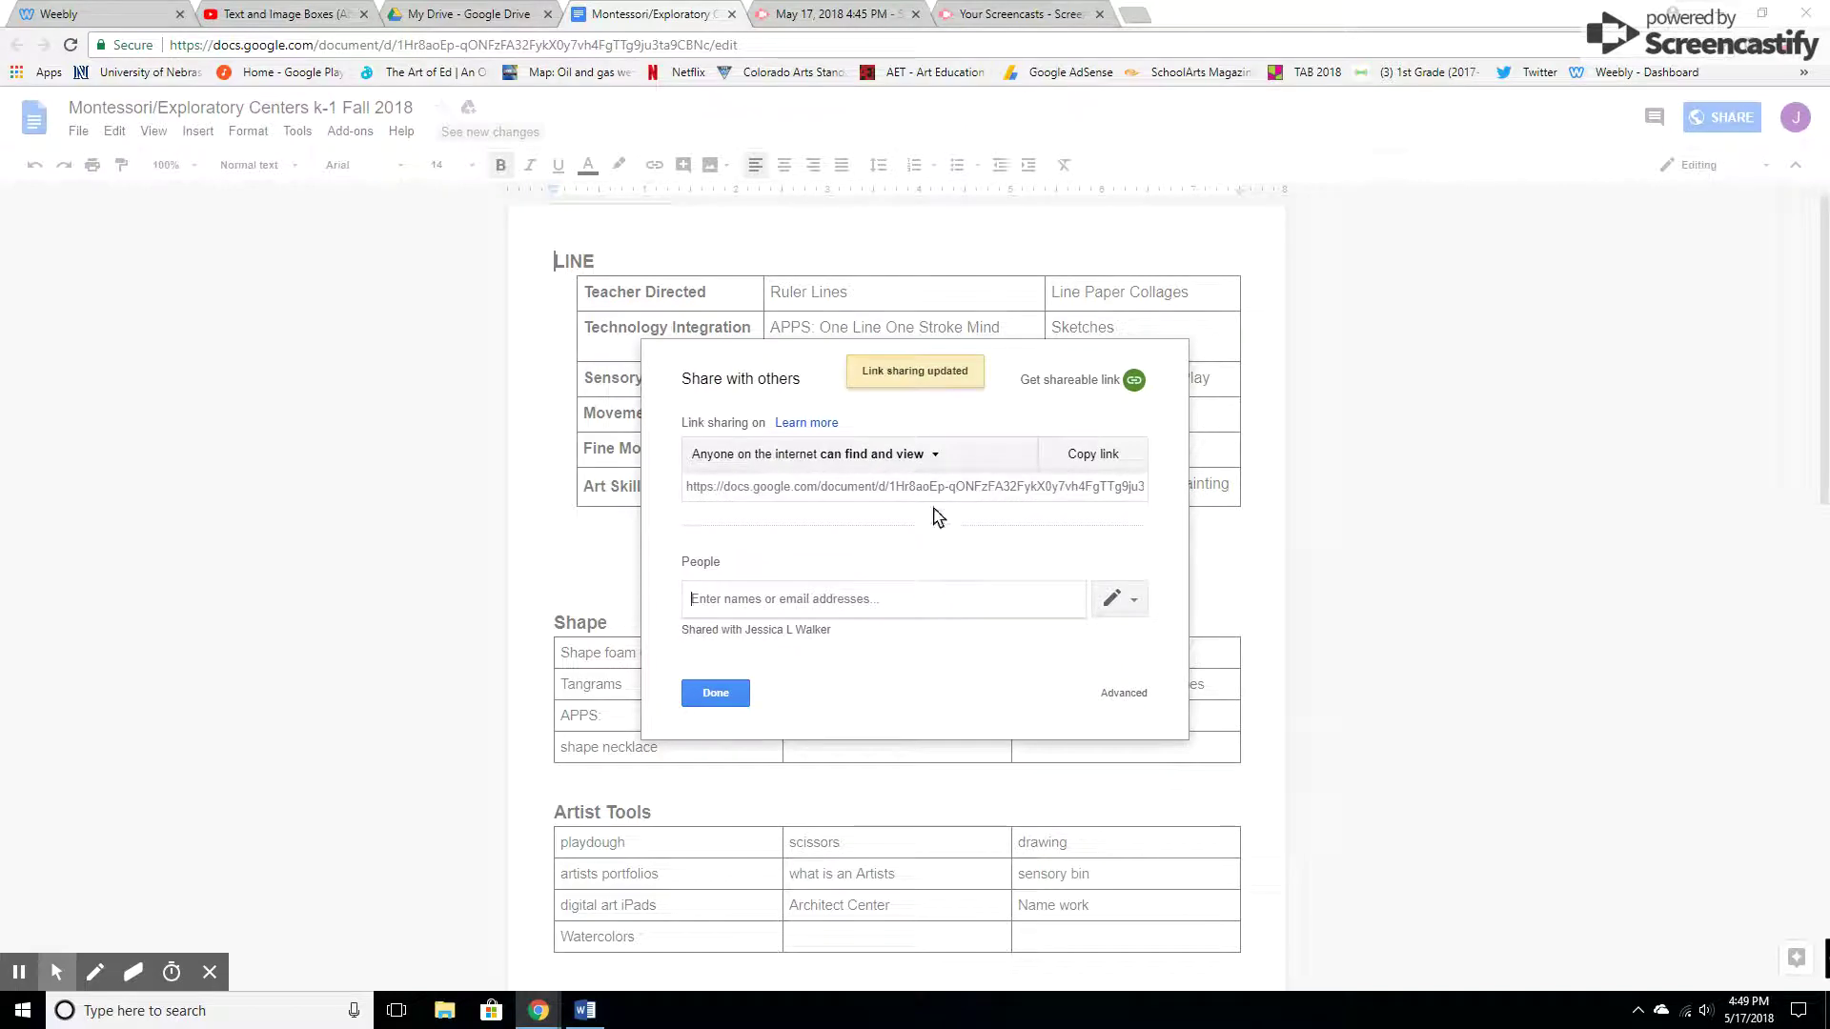
left_click(939, 486)
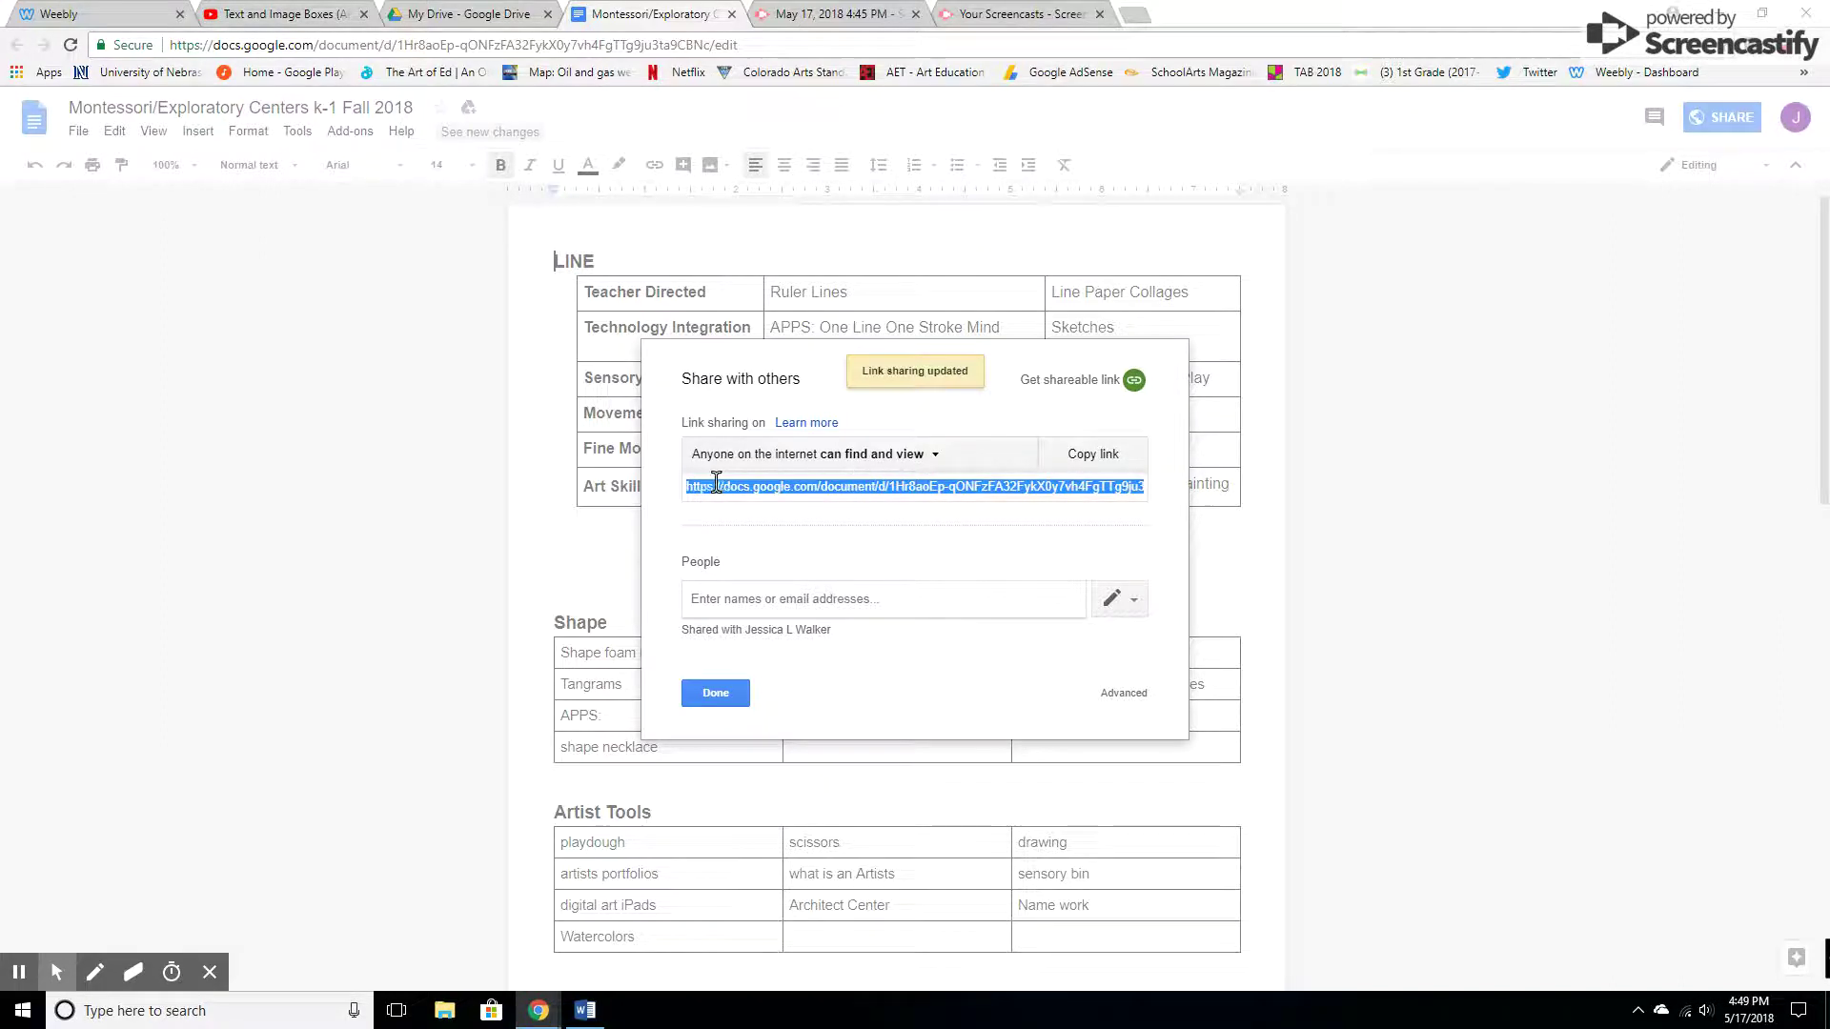
Copy the document's public shareable link and return to the Weebly editor
right_click(949, 488)
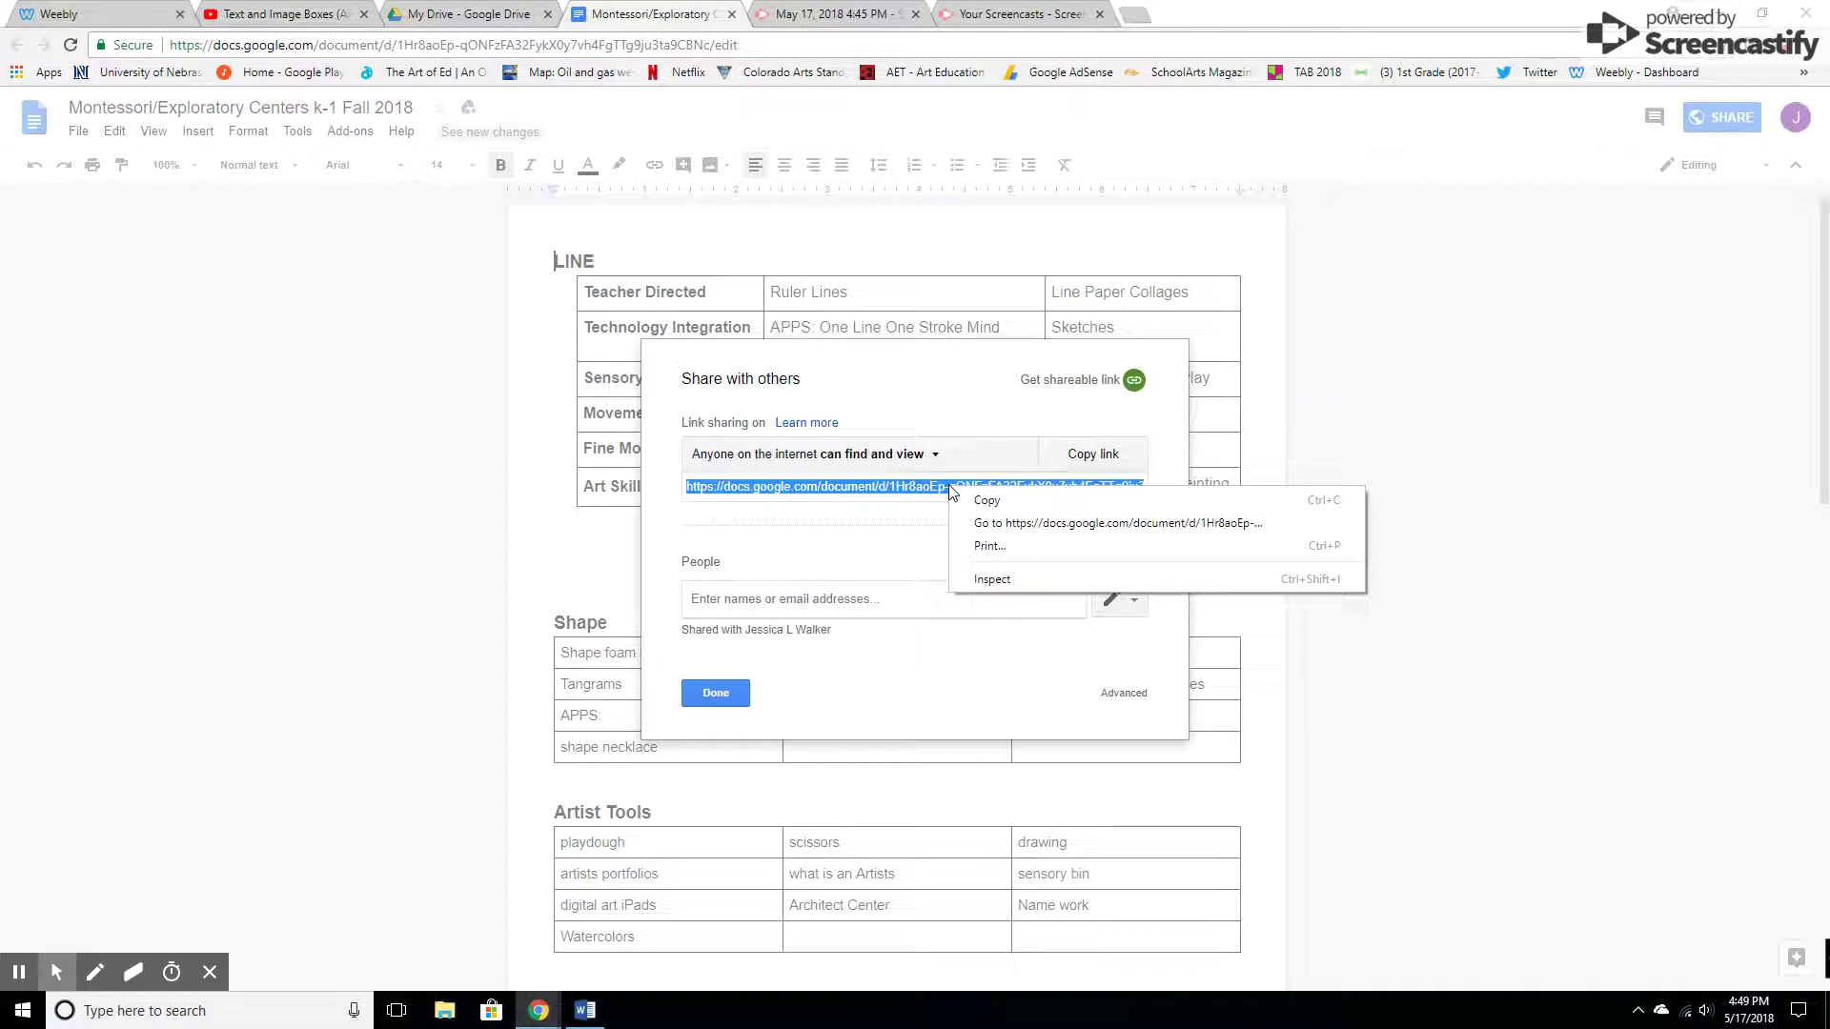
left_click(977, 501)
left_click(1112, 457)
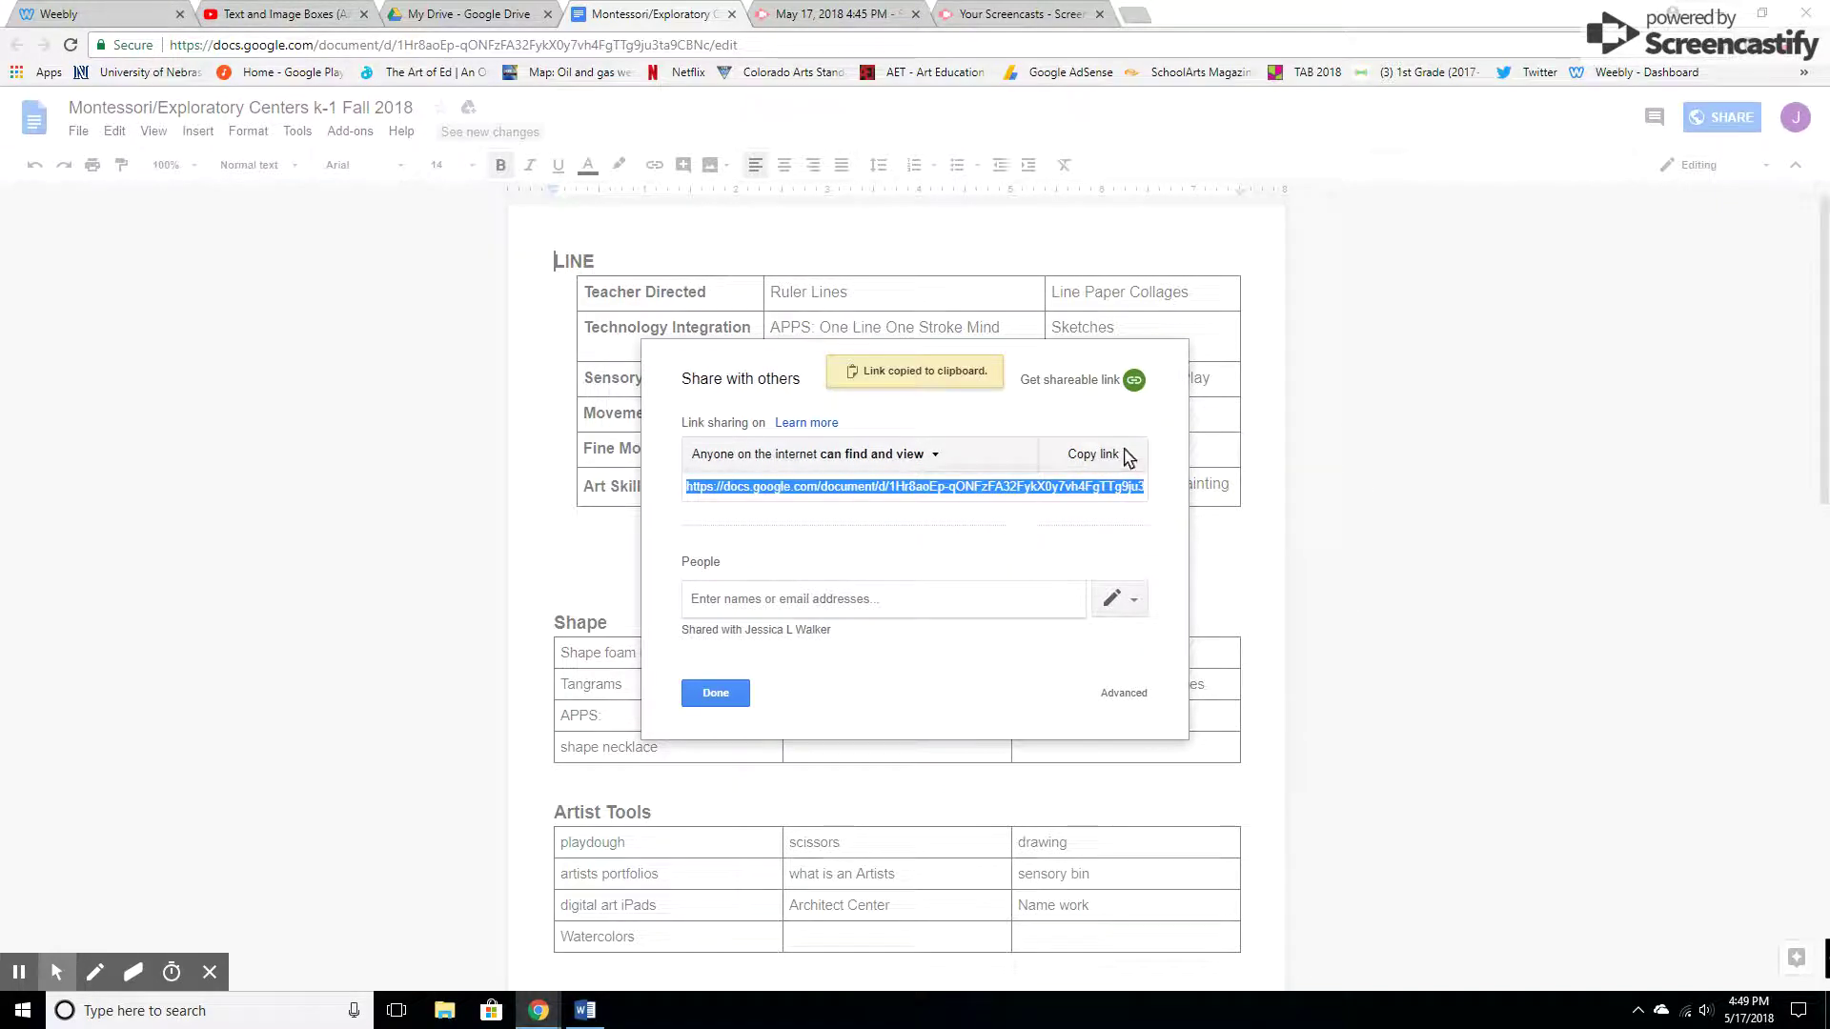
left_click(110, 13)
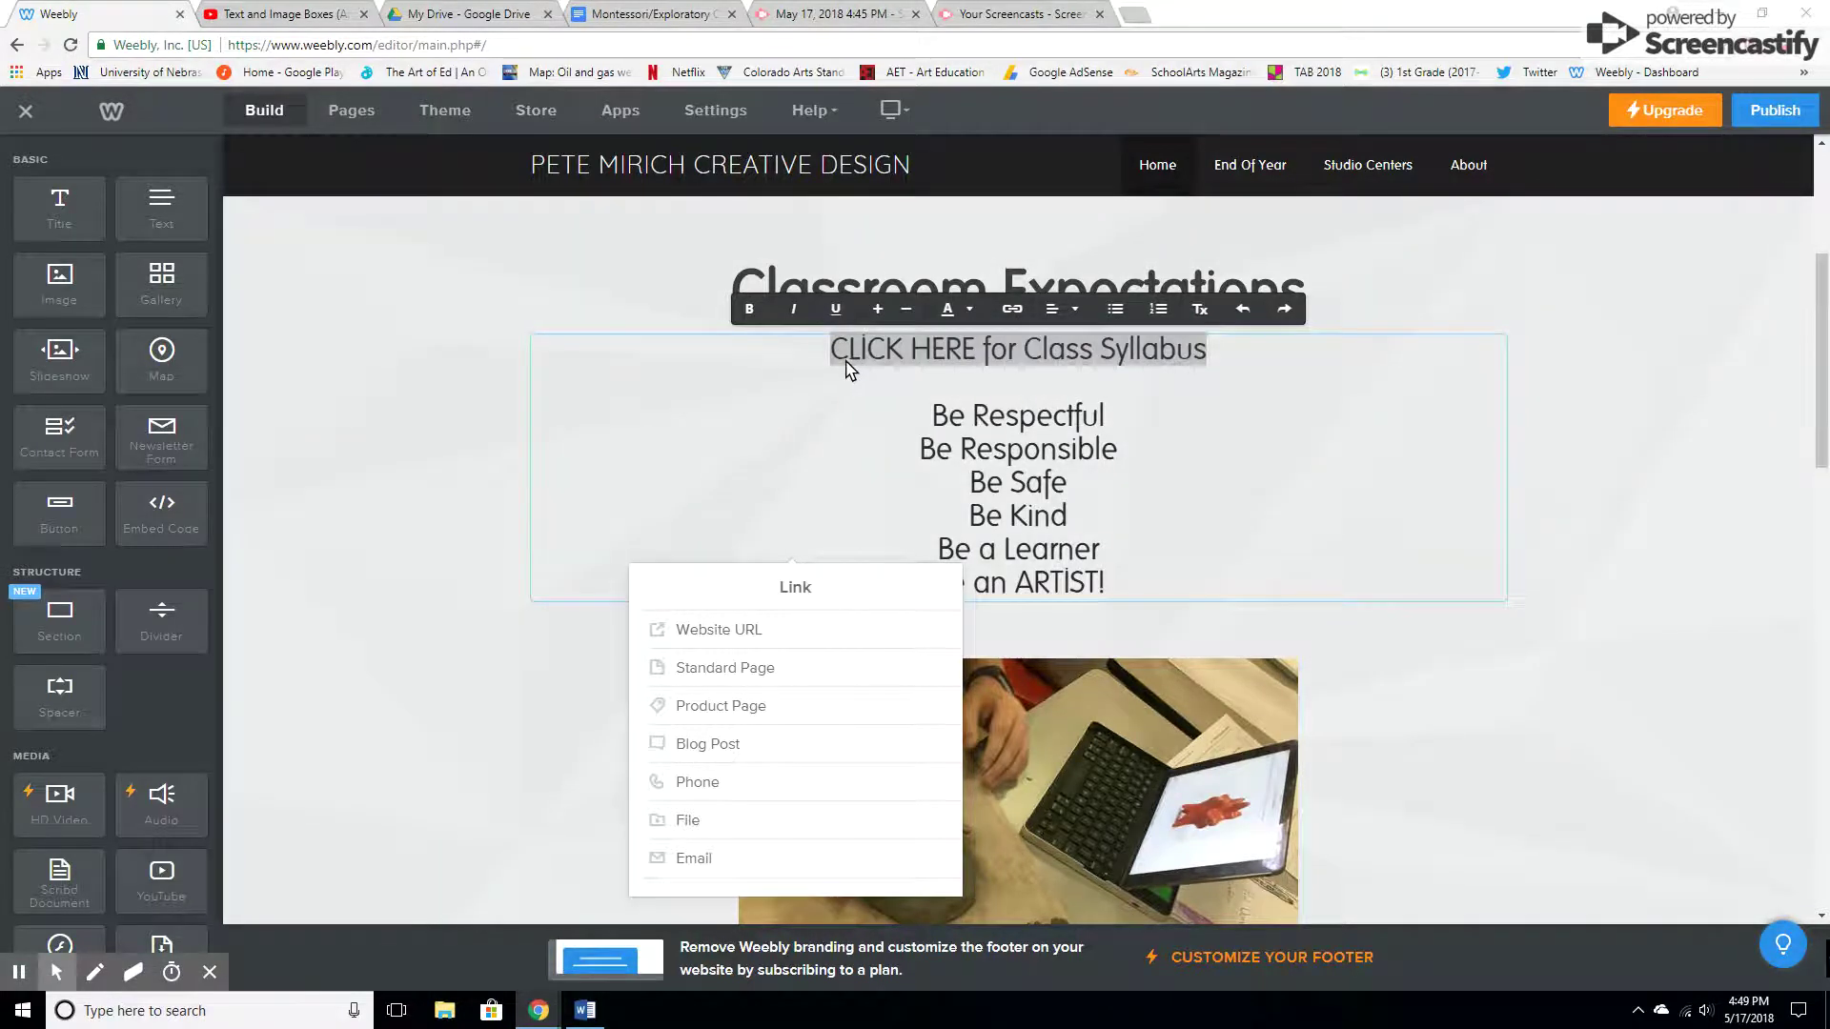
Link the syllabus line to the pasted Google Doc address as a Website URL
left_click(682, 633)
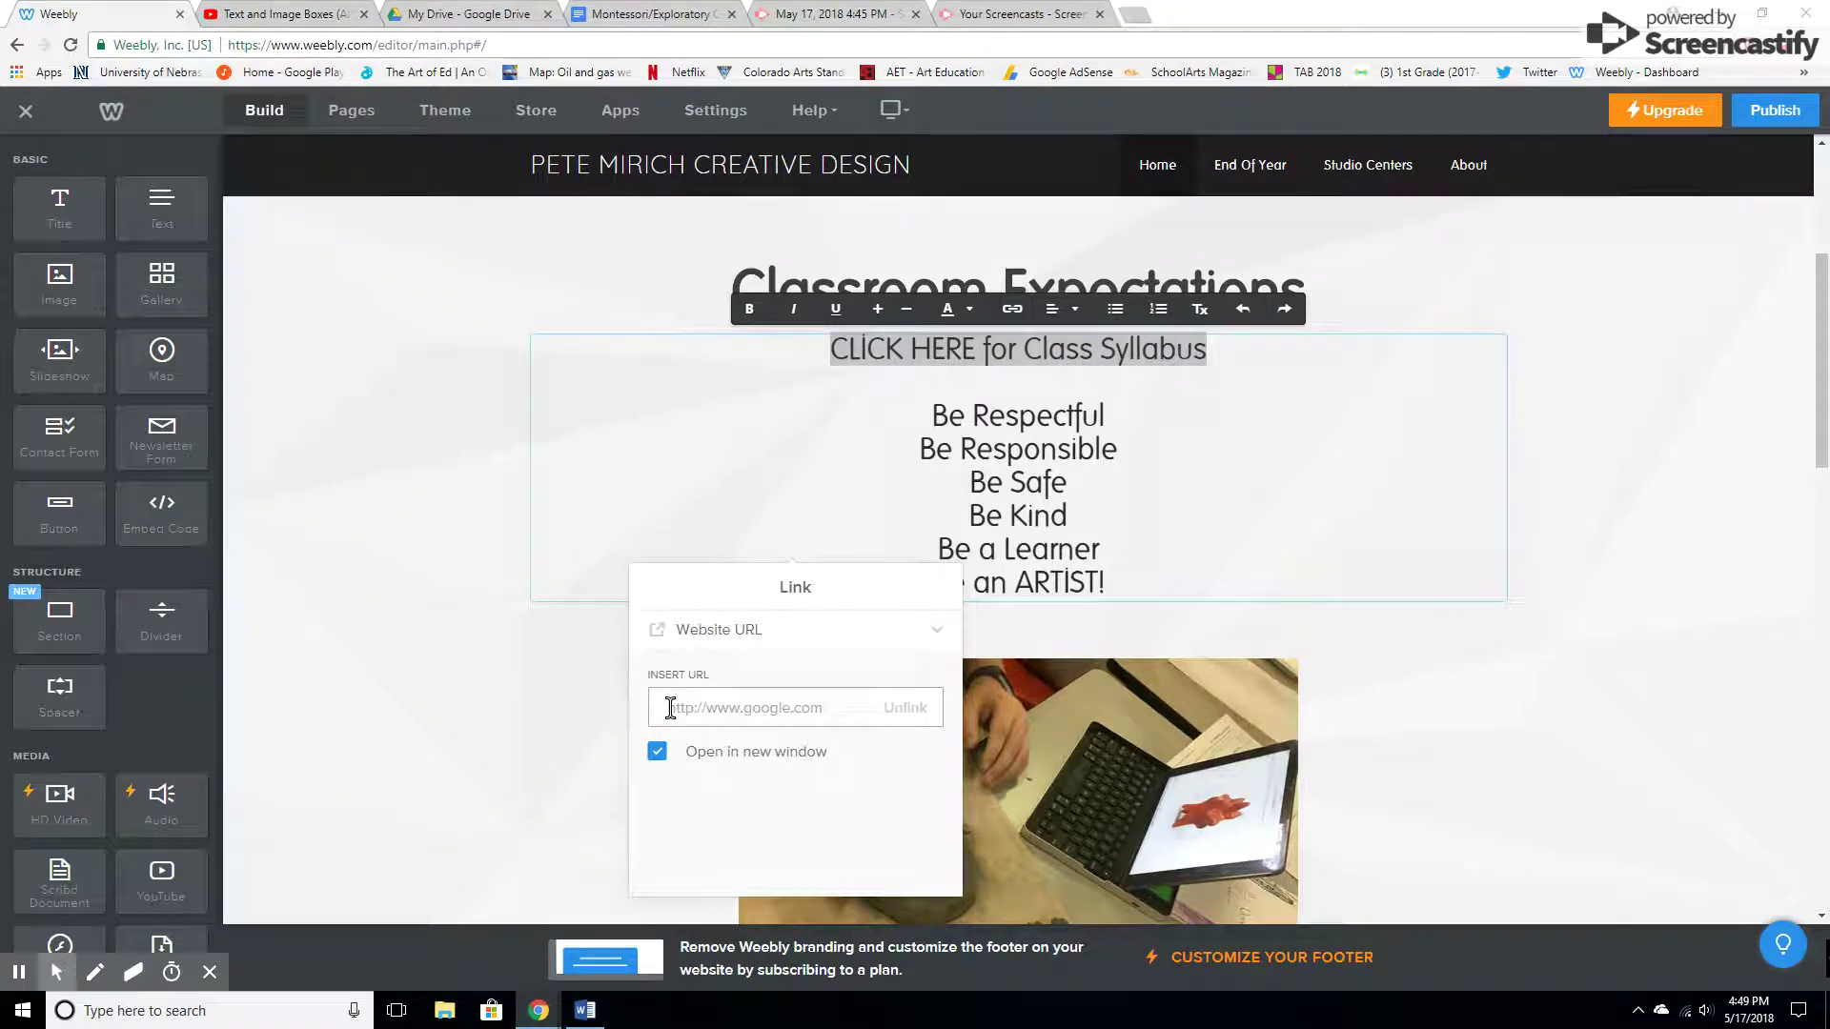
right_click(675, 706)
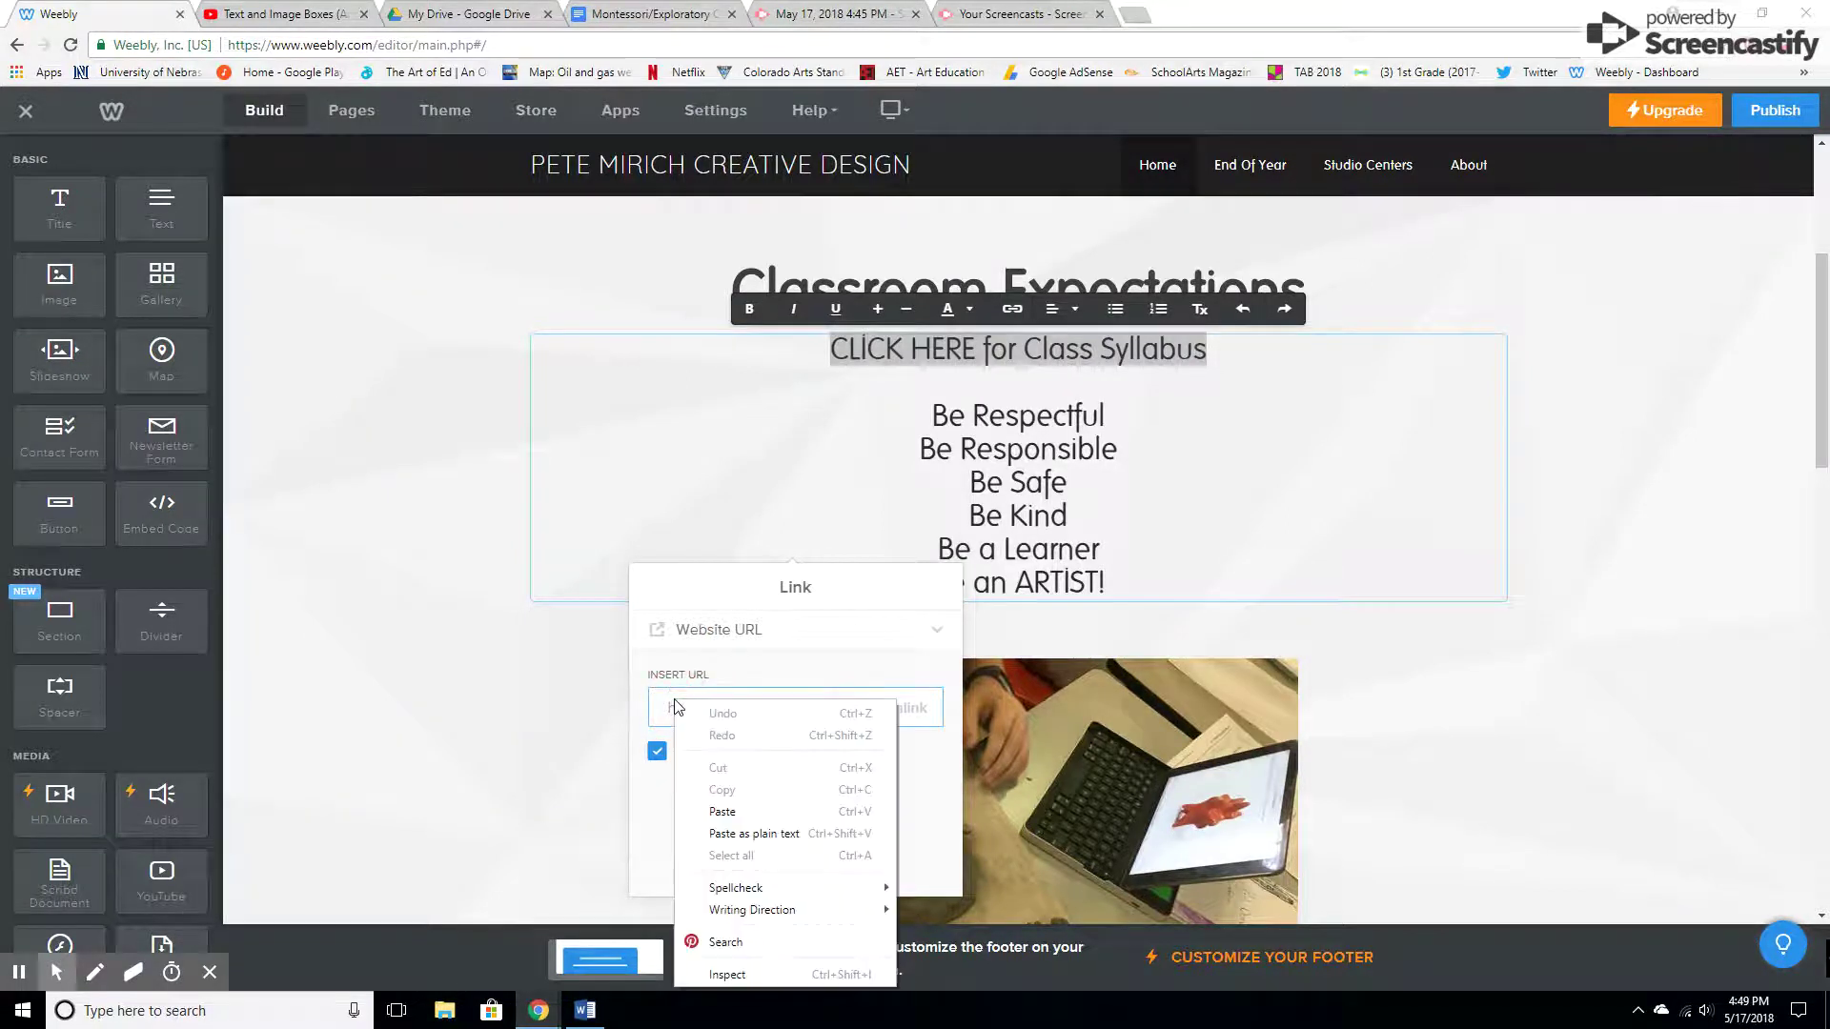
left_click(723, 813)
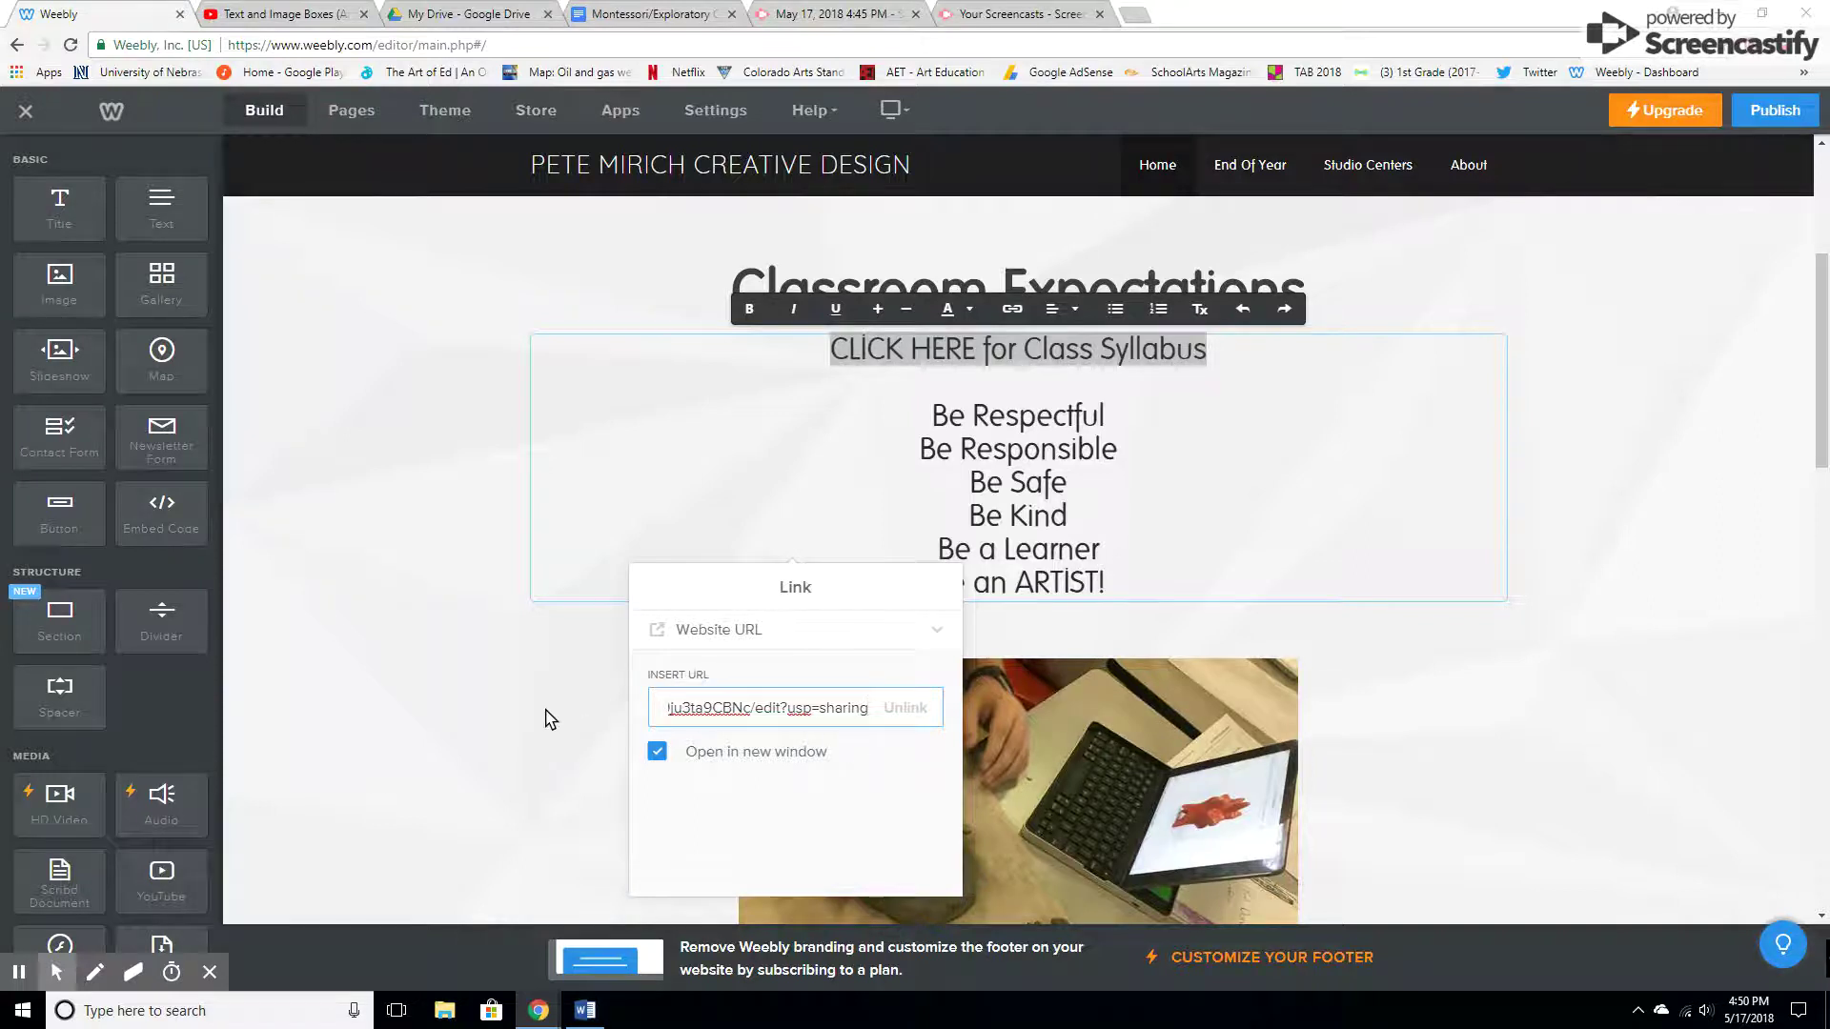
left_click(549, 720)
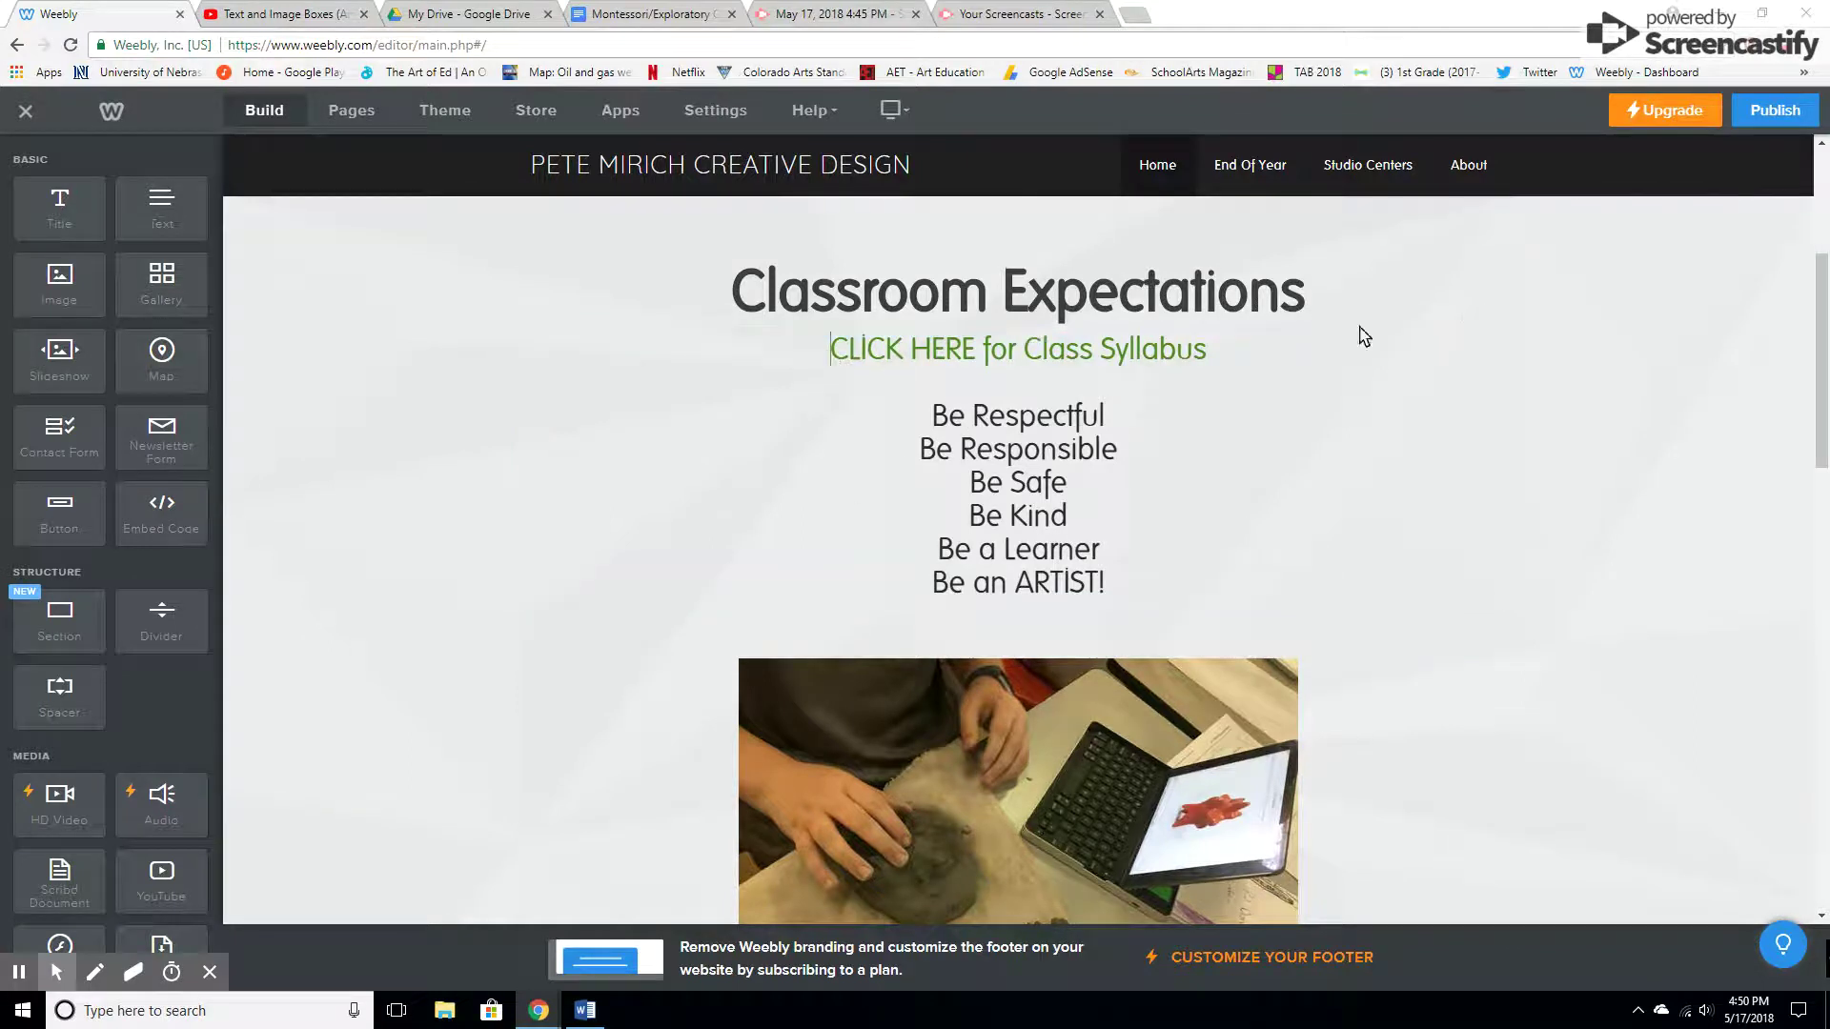
Publish the Weebly site and dismiss the 'Website Published!' confirmation
left_click(1775, 109)
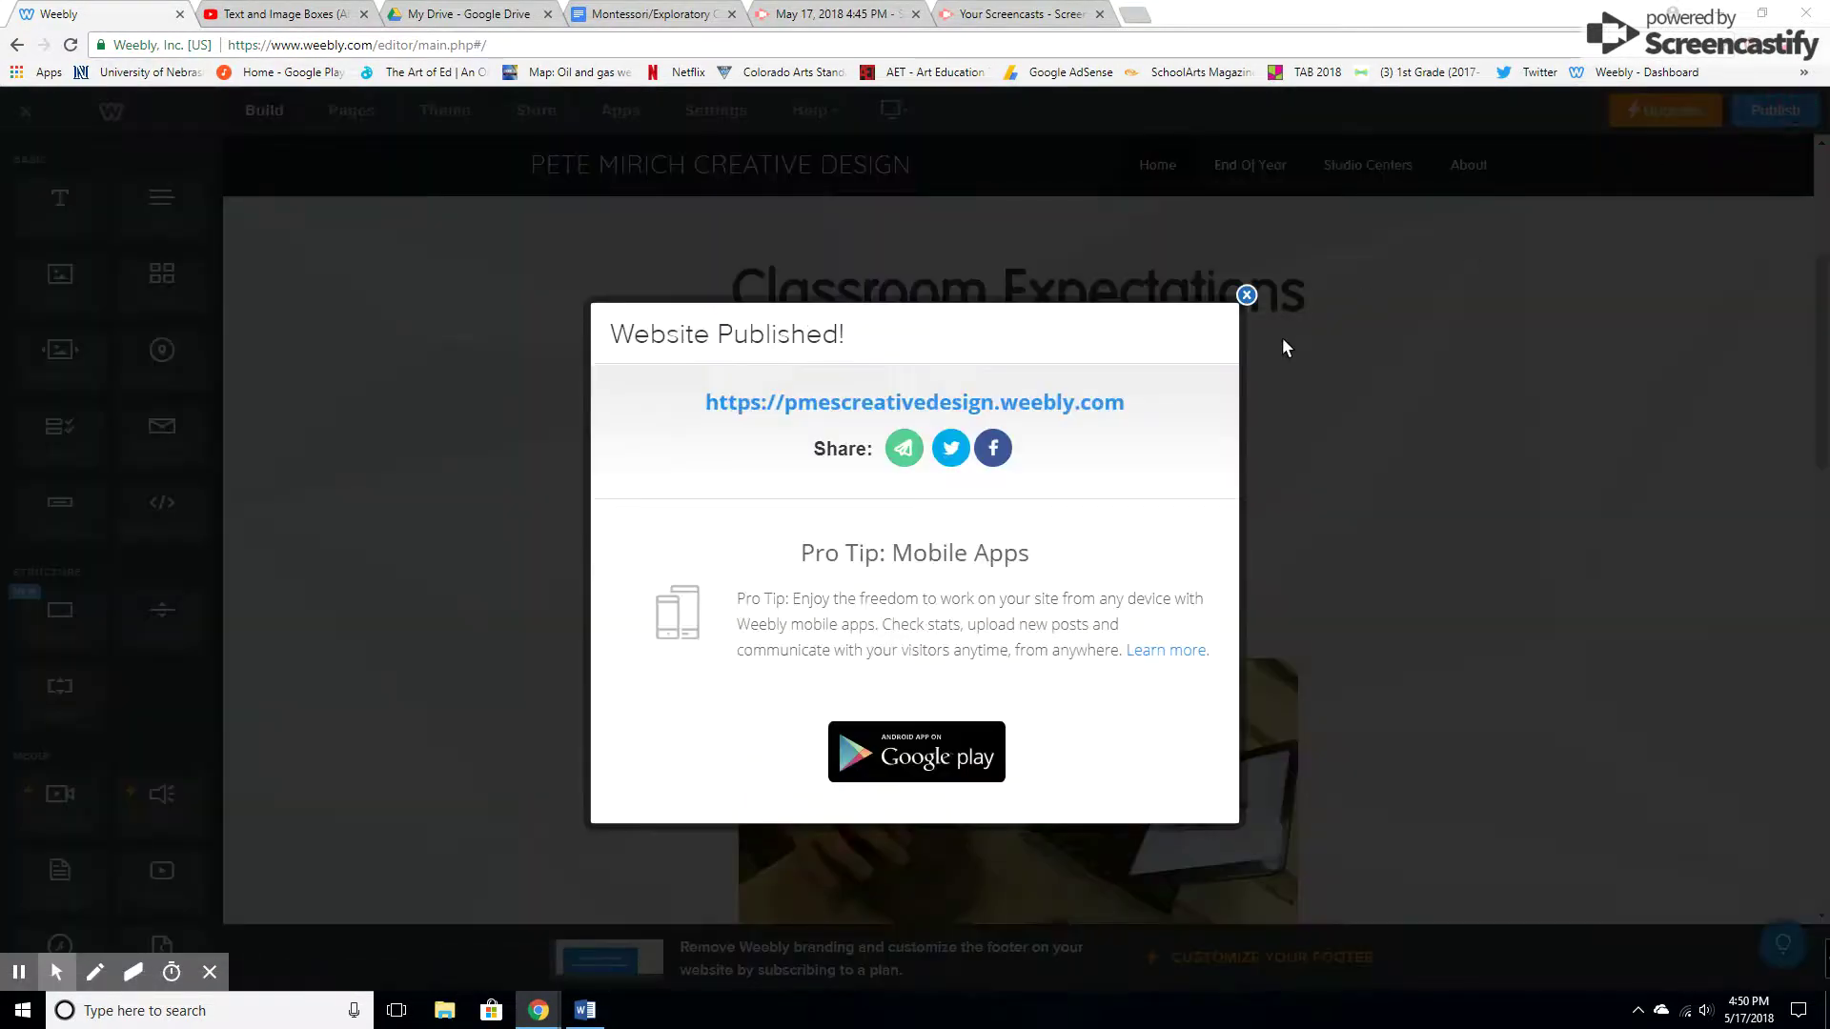
left_click(1240, 291)
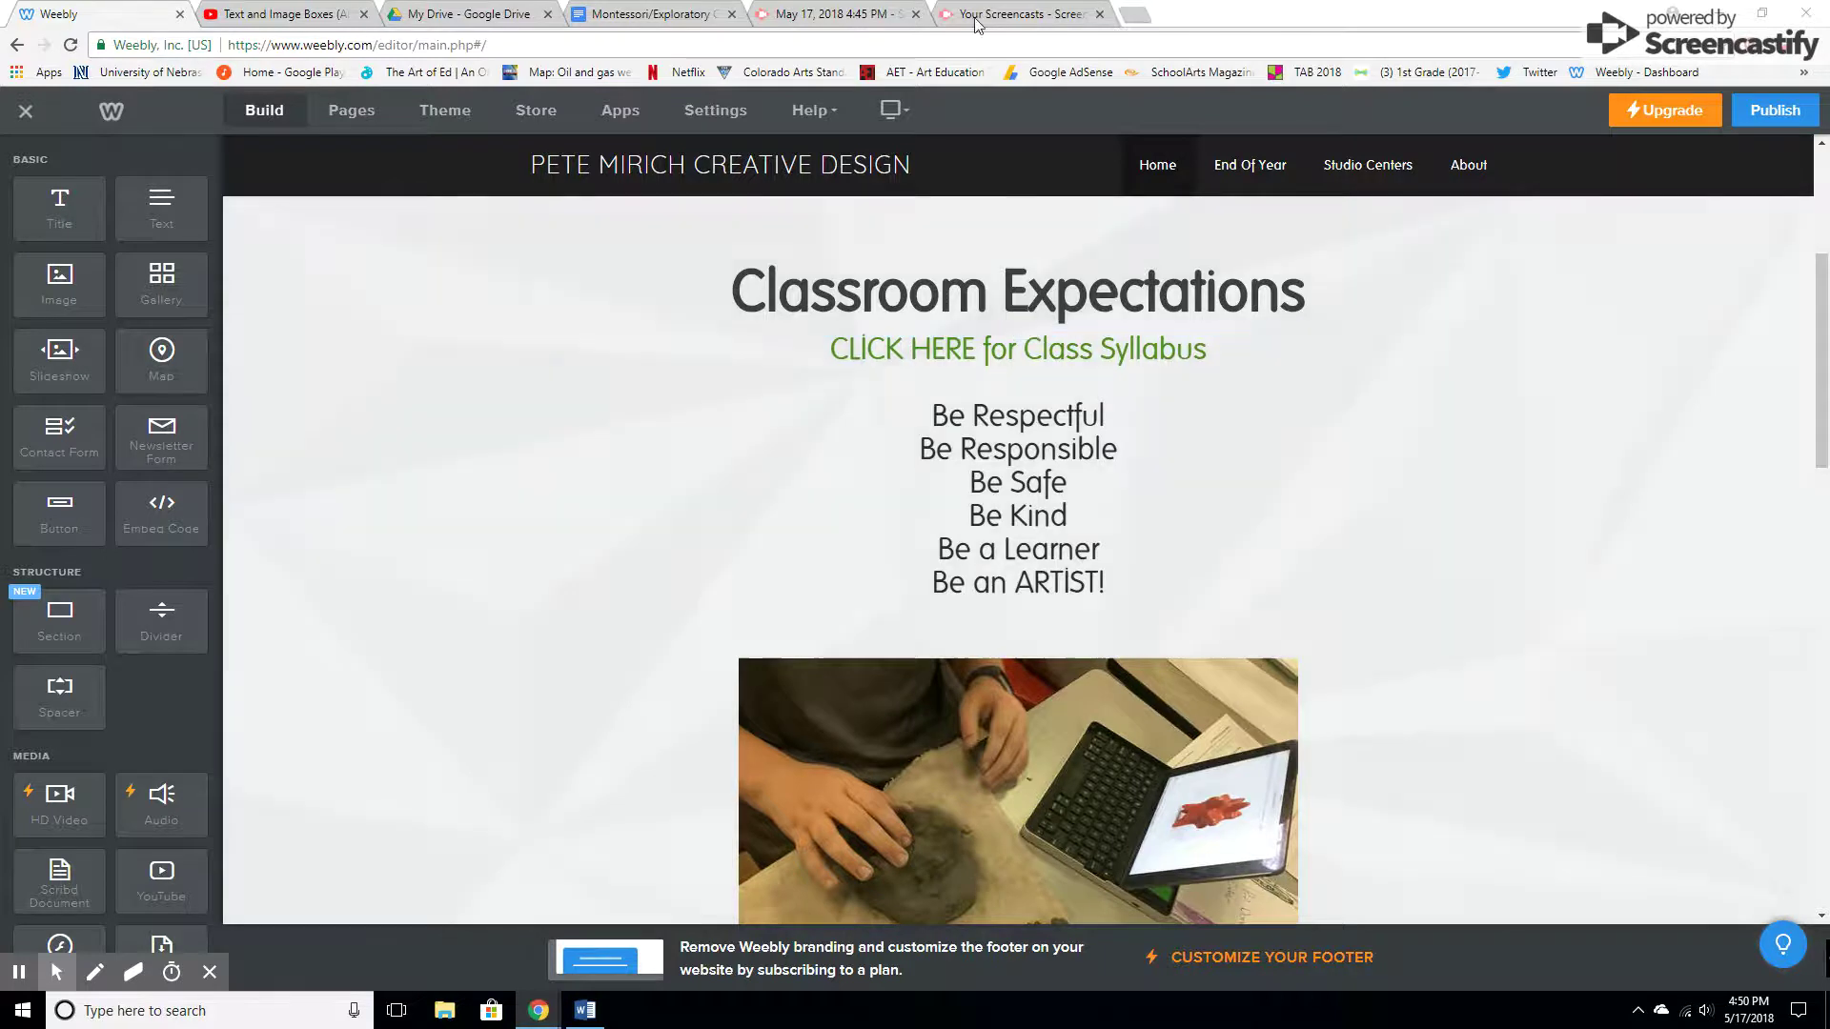
Close the Google Doc's Share dialog with Done and return to the Weebly home page editor
left_click(710, 14)
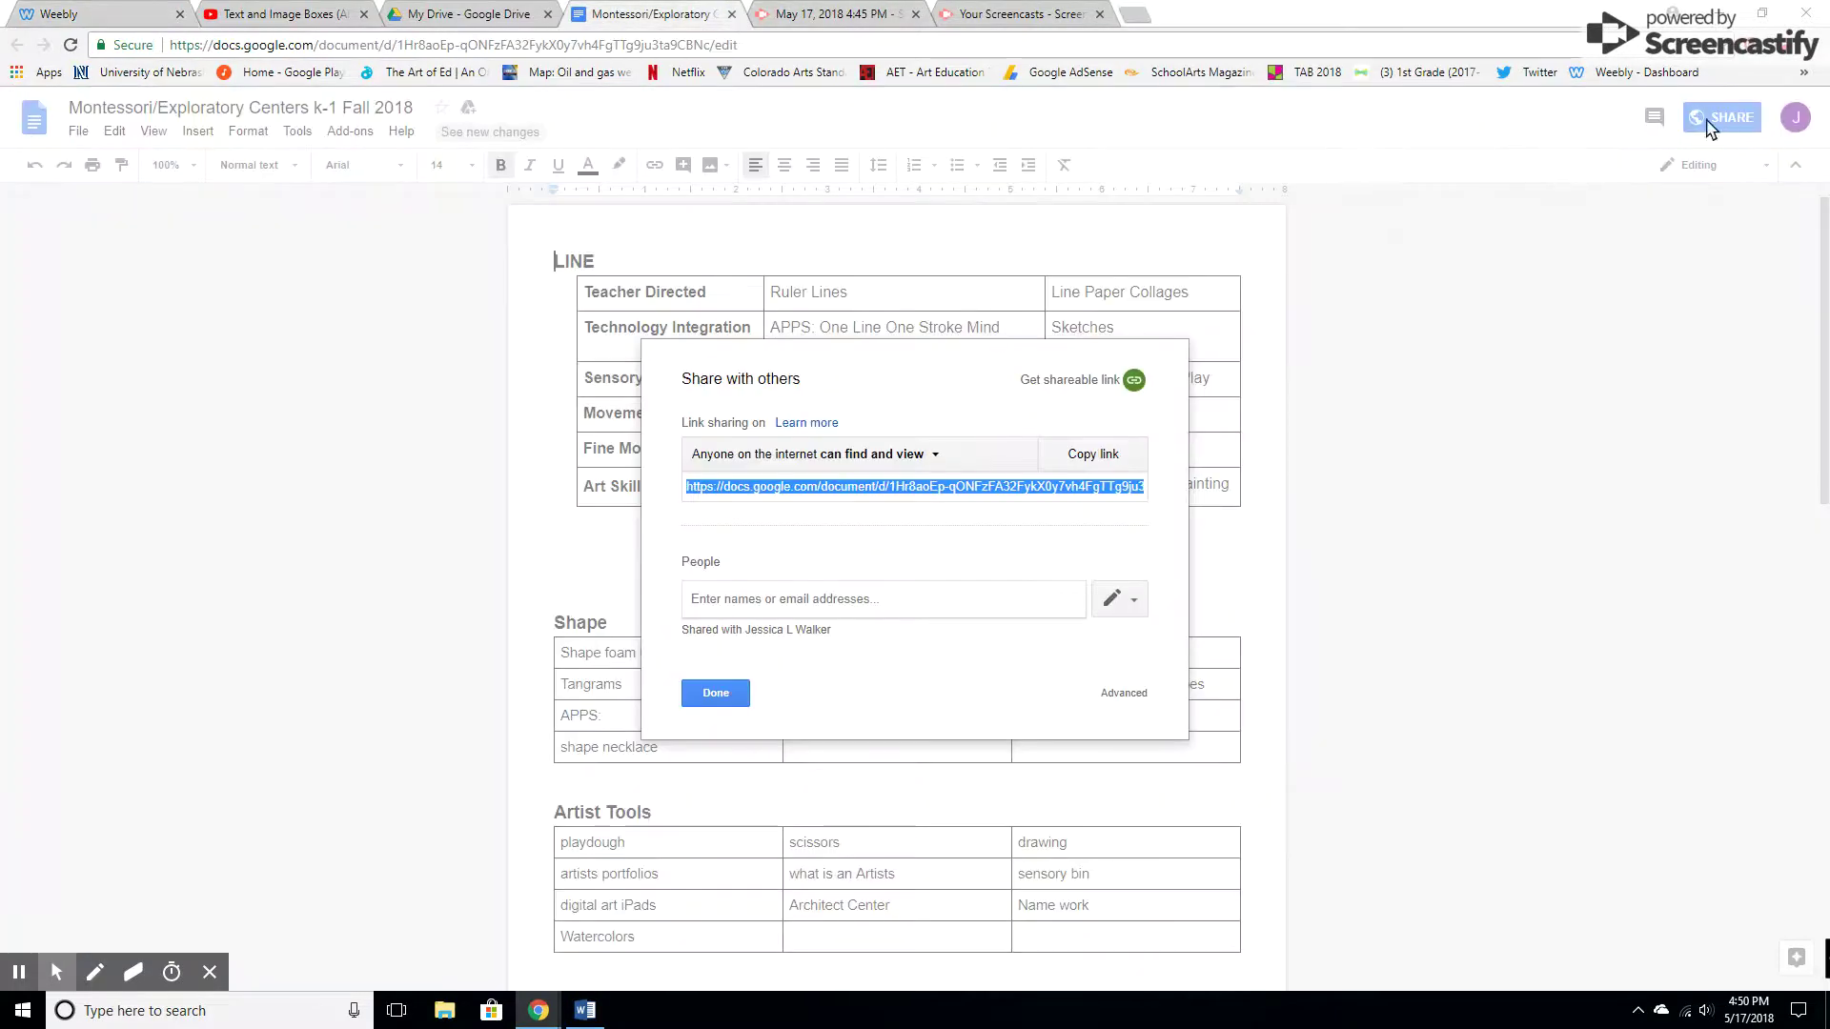
left_click(716, 694)
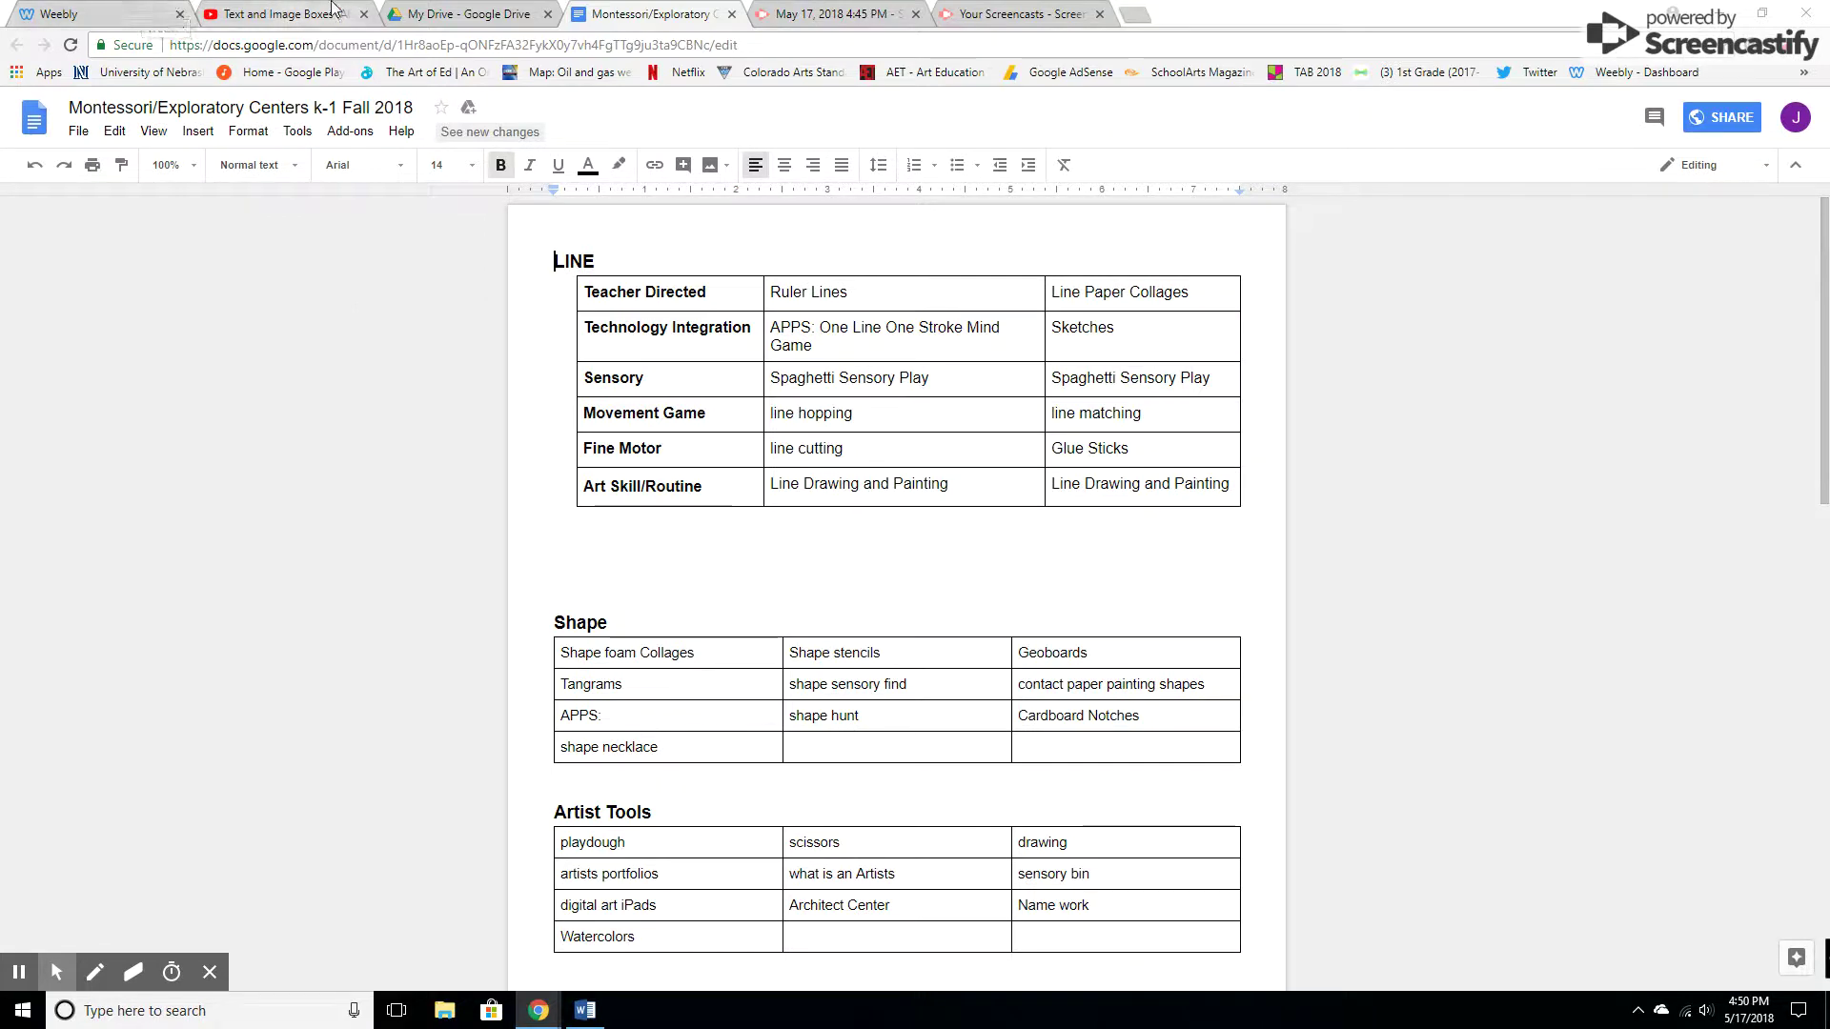
left_click(277, 13)
left_click(143, 14)
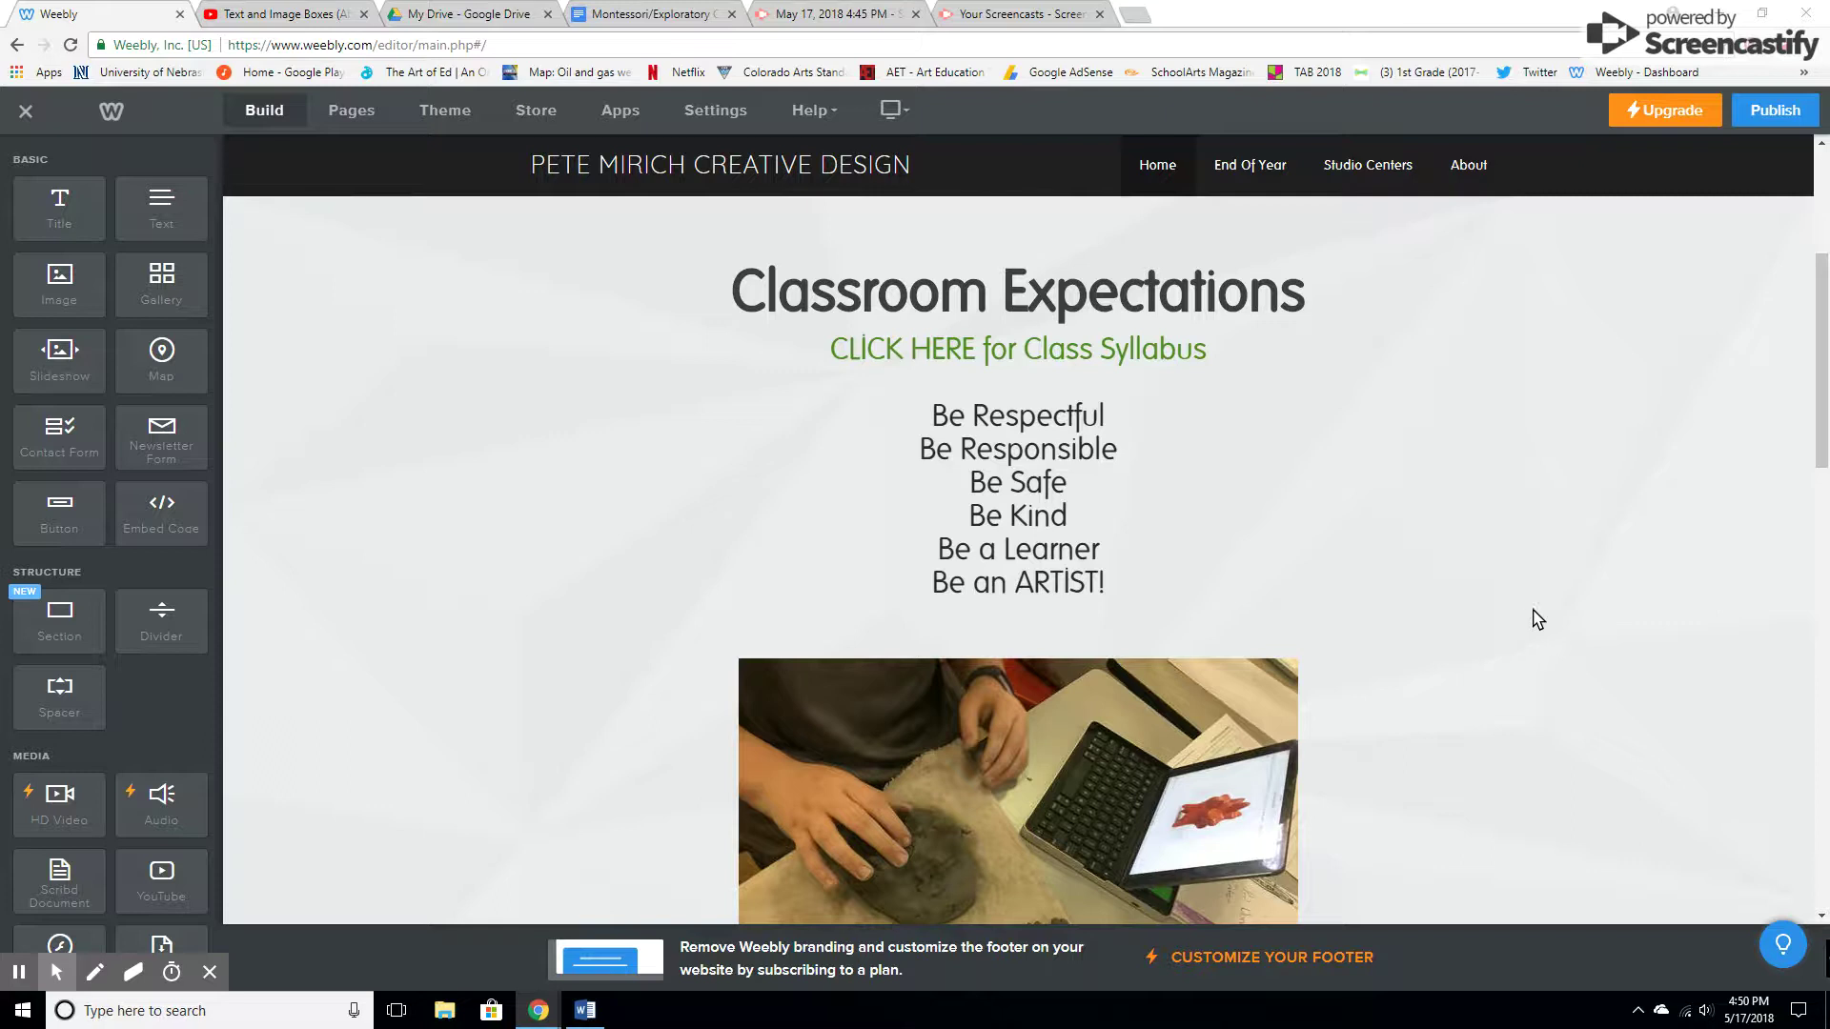
left_click(1782, 47)
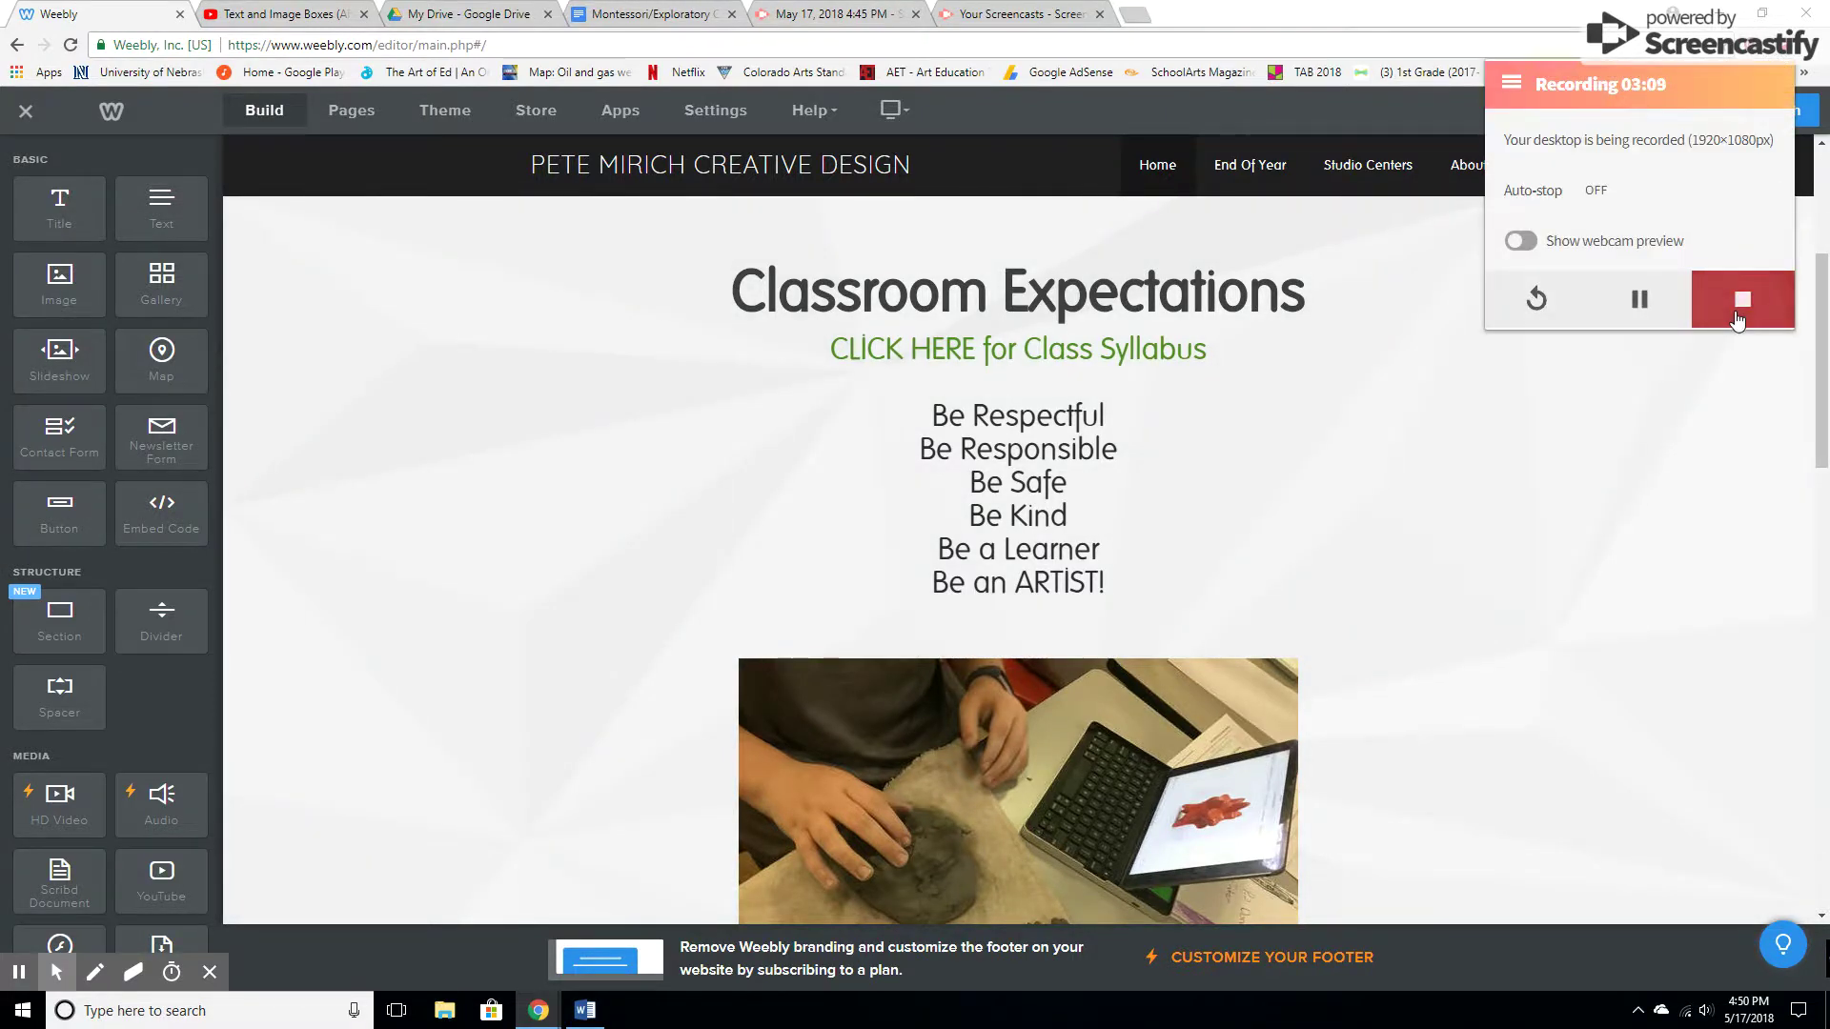